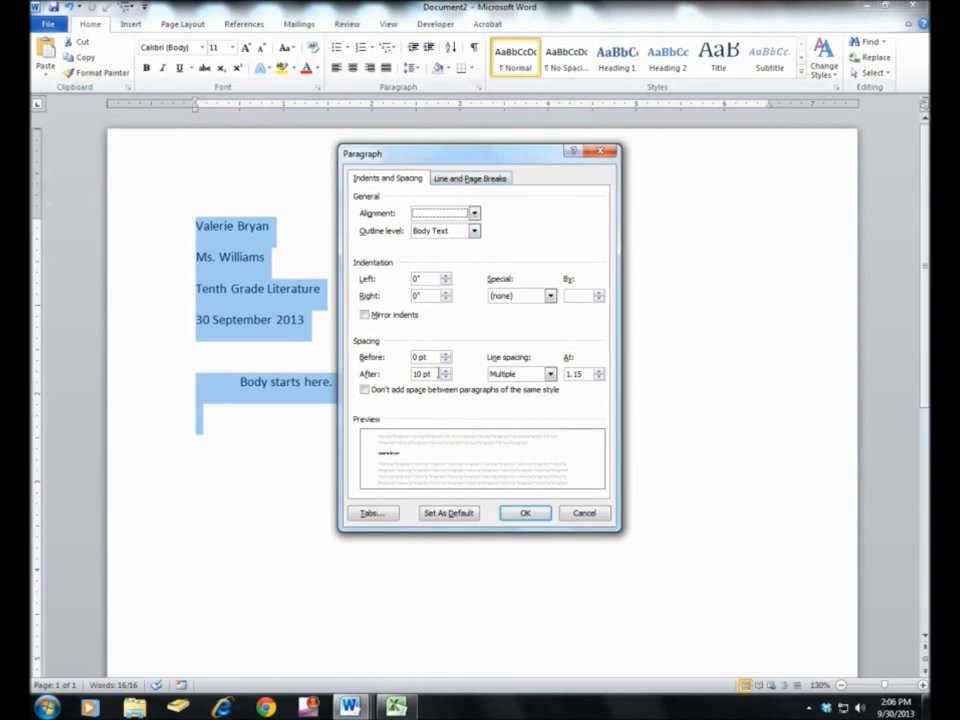
Set the selected text's spacing after paragraphs to 0 pt and its line spacing to Double
click(416, 373)
key(BackSpace)
click(549, 373)
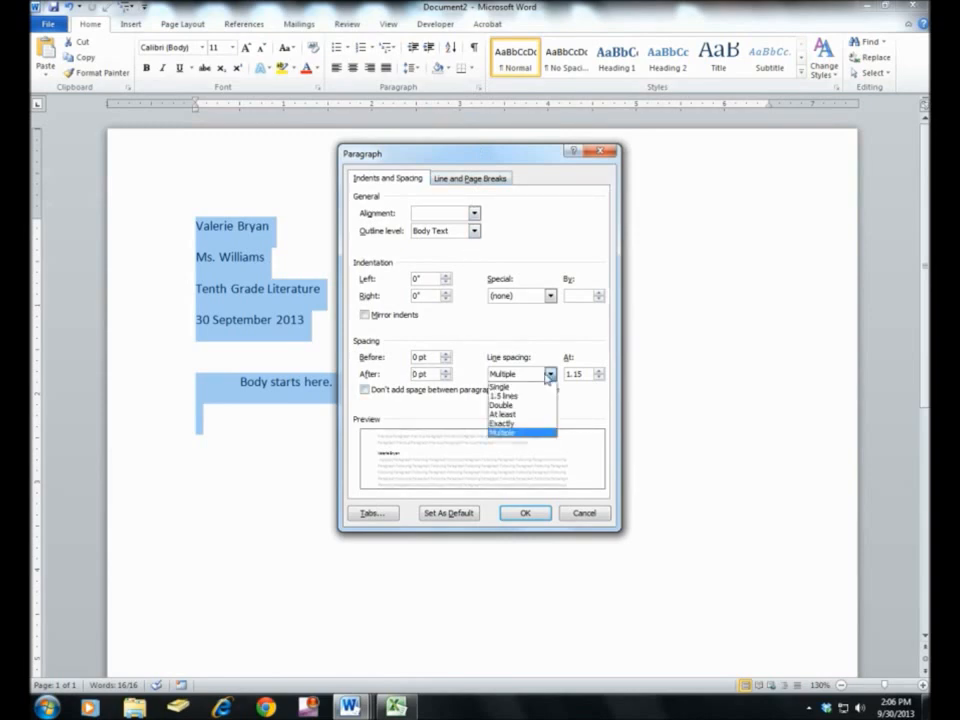
click(515, 406)
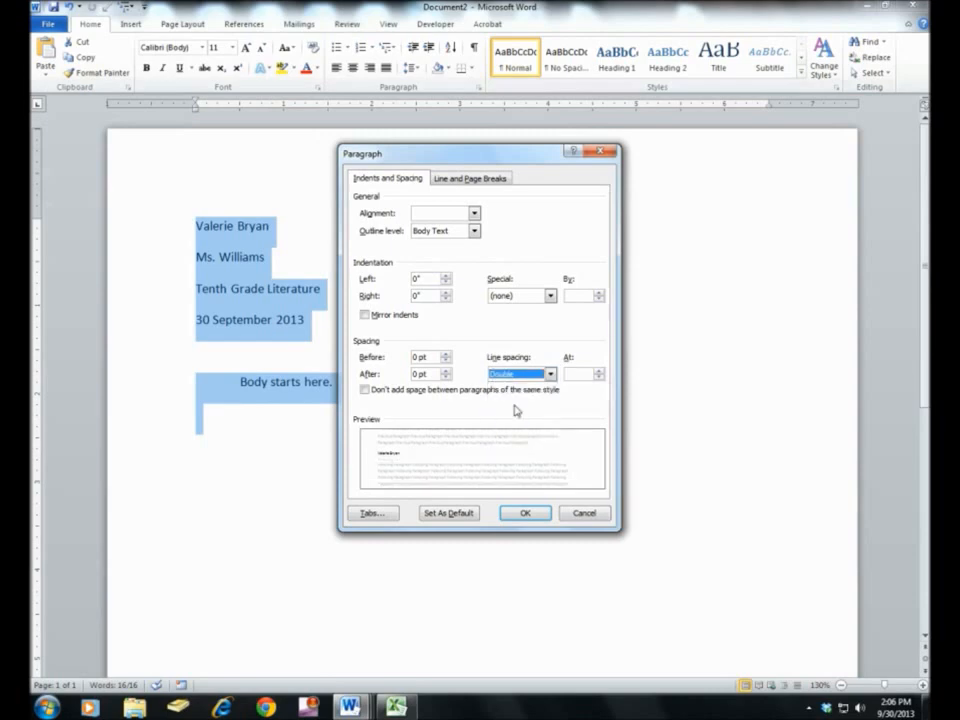
click(548, 514)
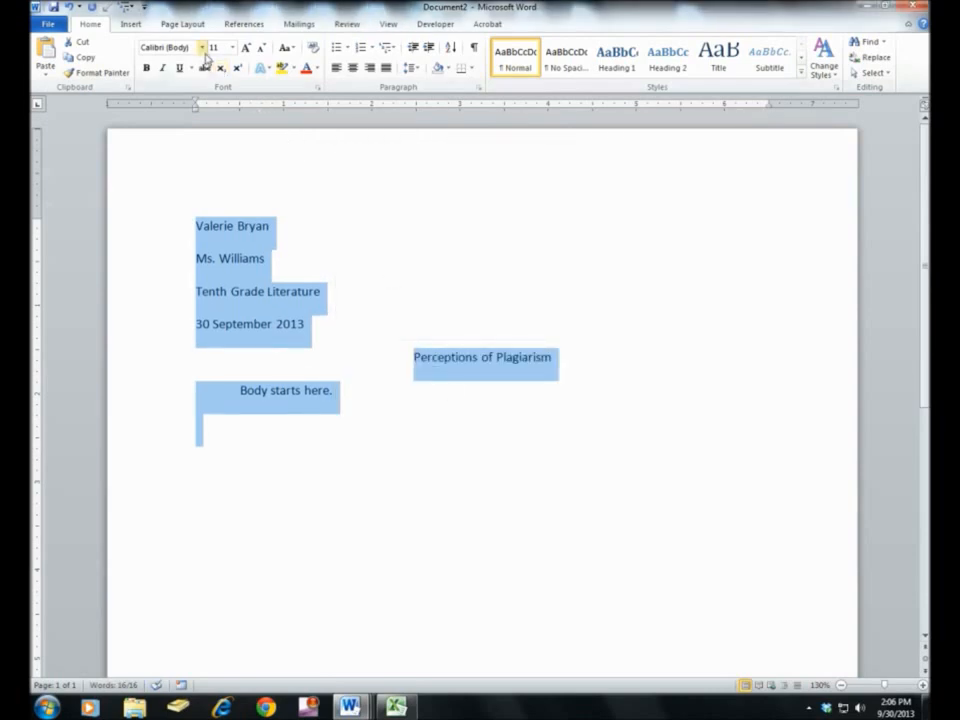
Change the selected text's font to Times New Roman, size 12, and deselect it
click(155, 46)
click(198, 127)
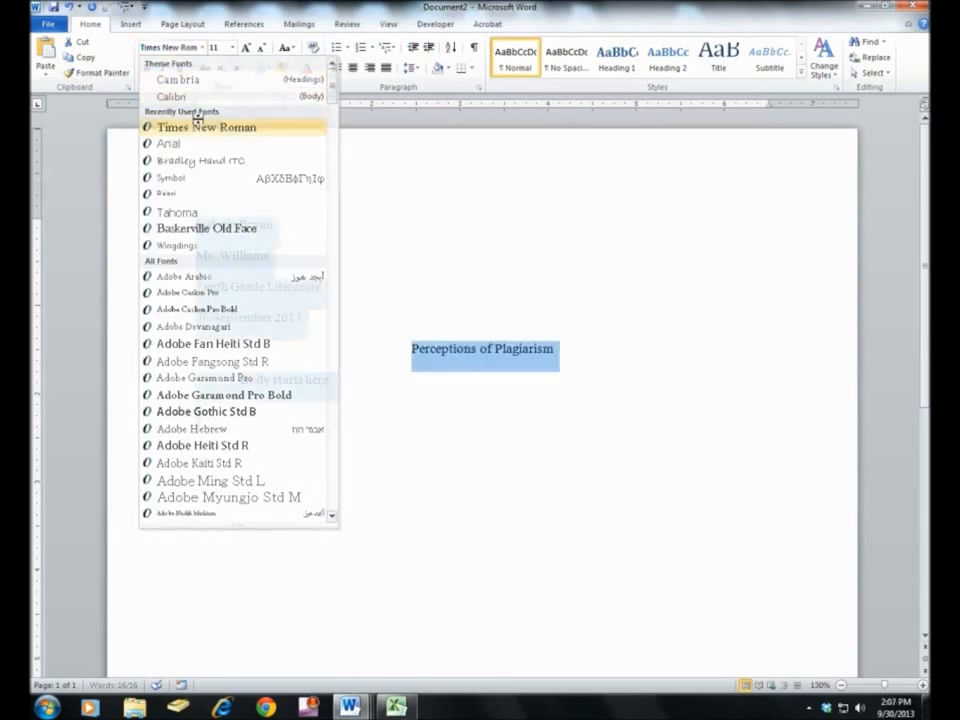
click(232, 47)
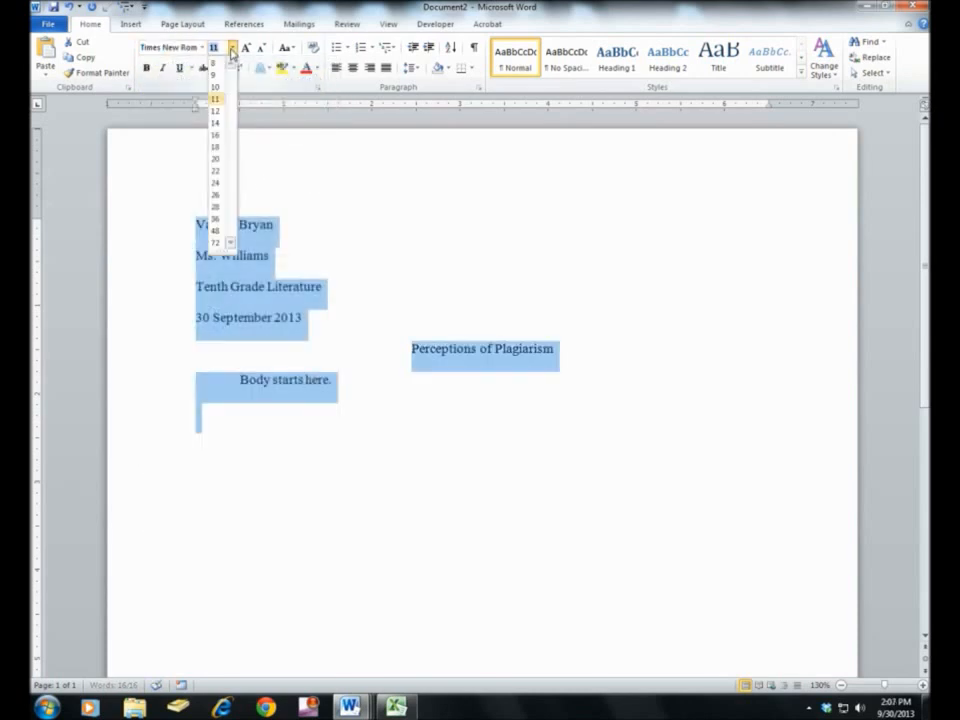
click(215, 111)
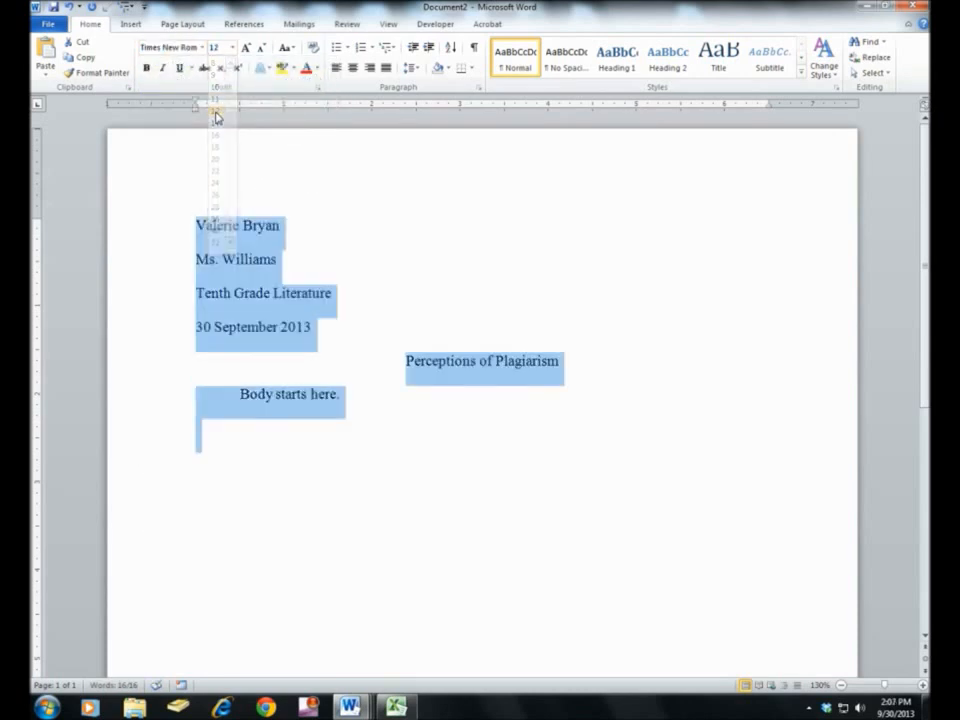
click(366, 400)
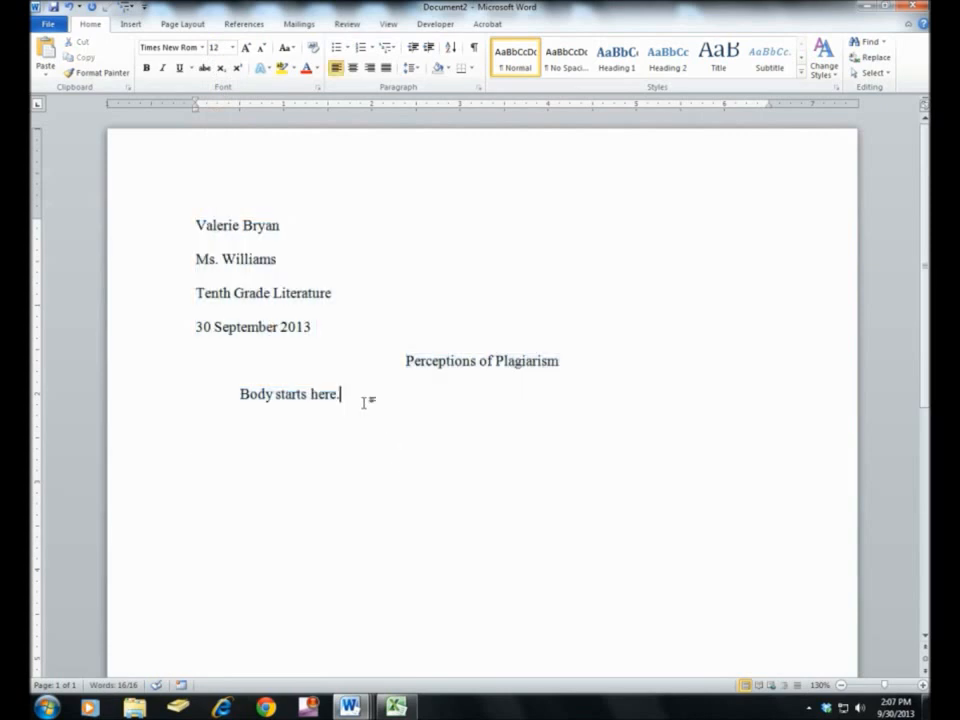
Add a Plain Number 3 page number to the page header and enter the author's last name before it
double_click(628, 157)
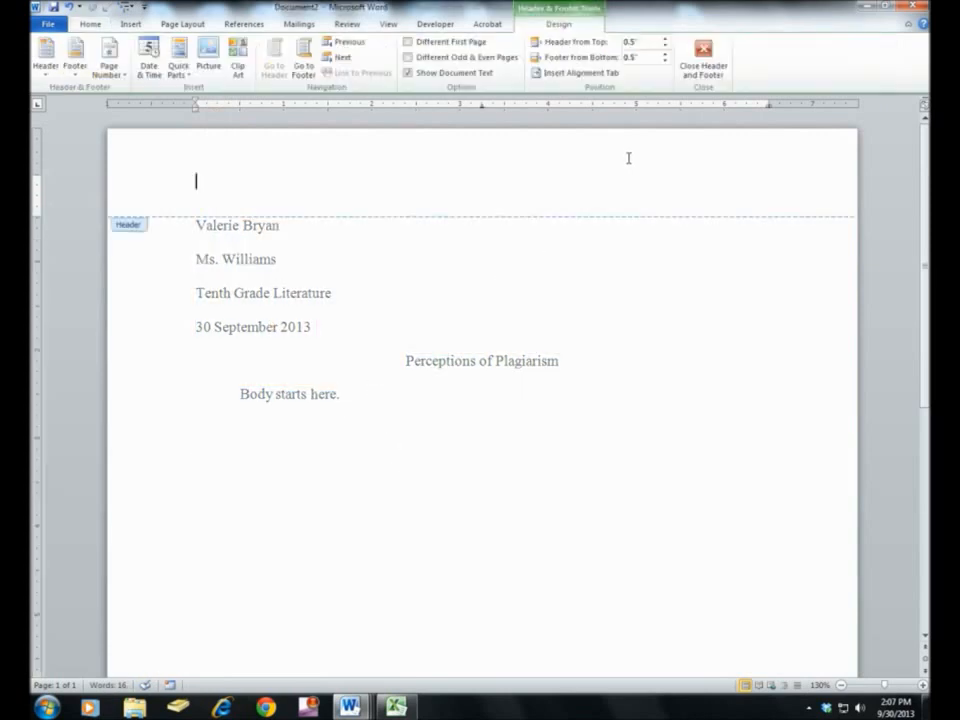
click(108, 65)
mouse_move(122, 93)
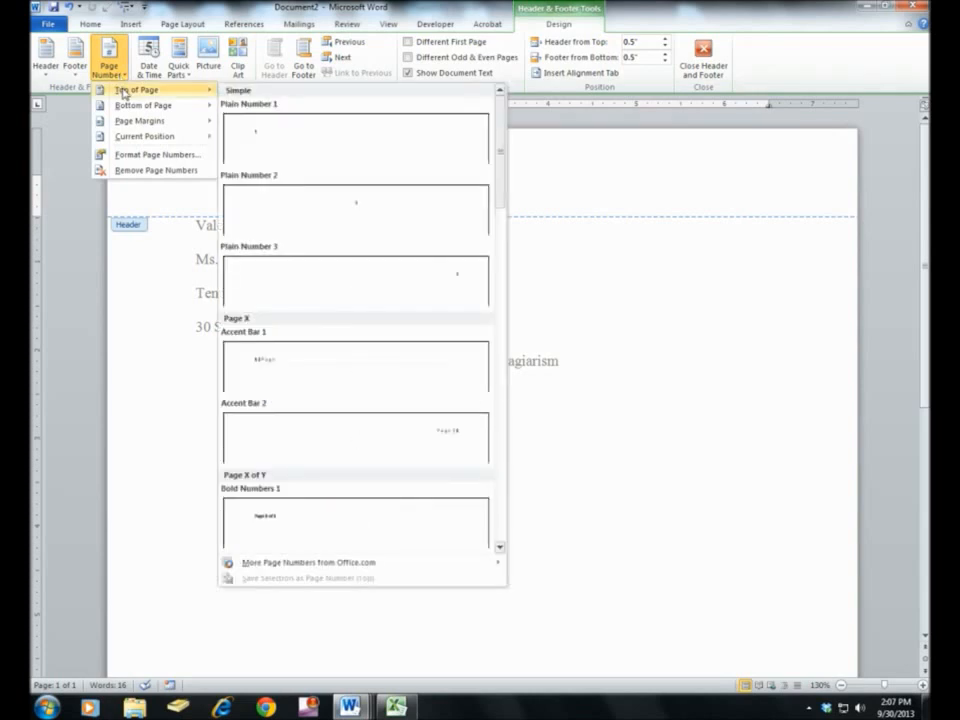
click(388, 279)
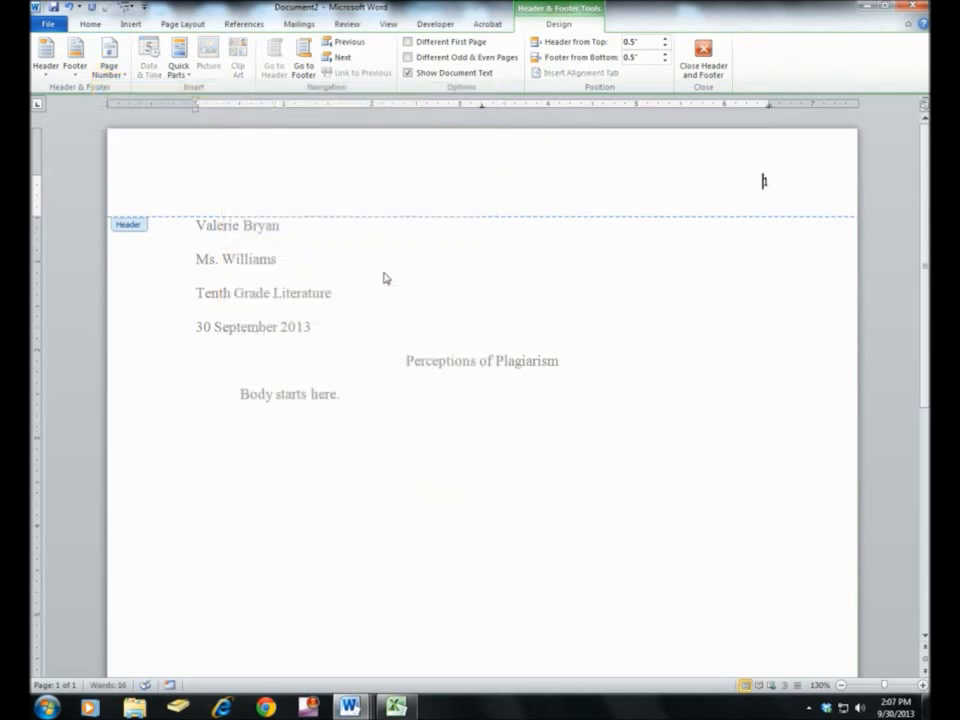
text(Bryan)
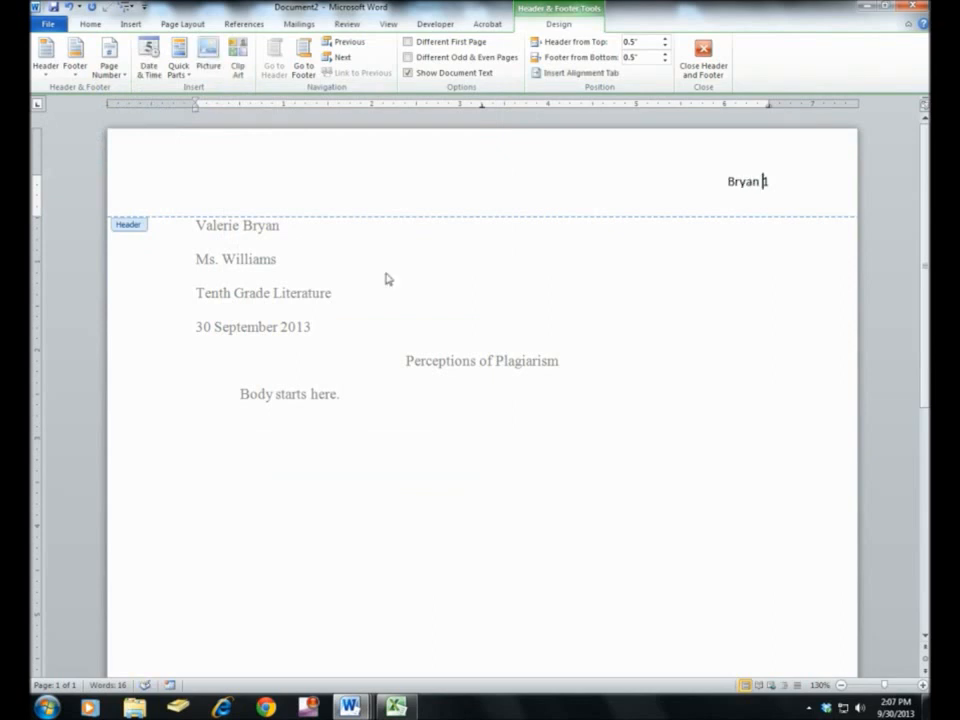
Format the header's name and page number in Times New Roman, size 12, and return to the document body
click(720, 181)
drag(720, 181, 789, 191)
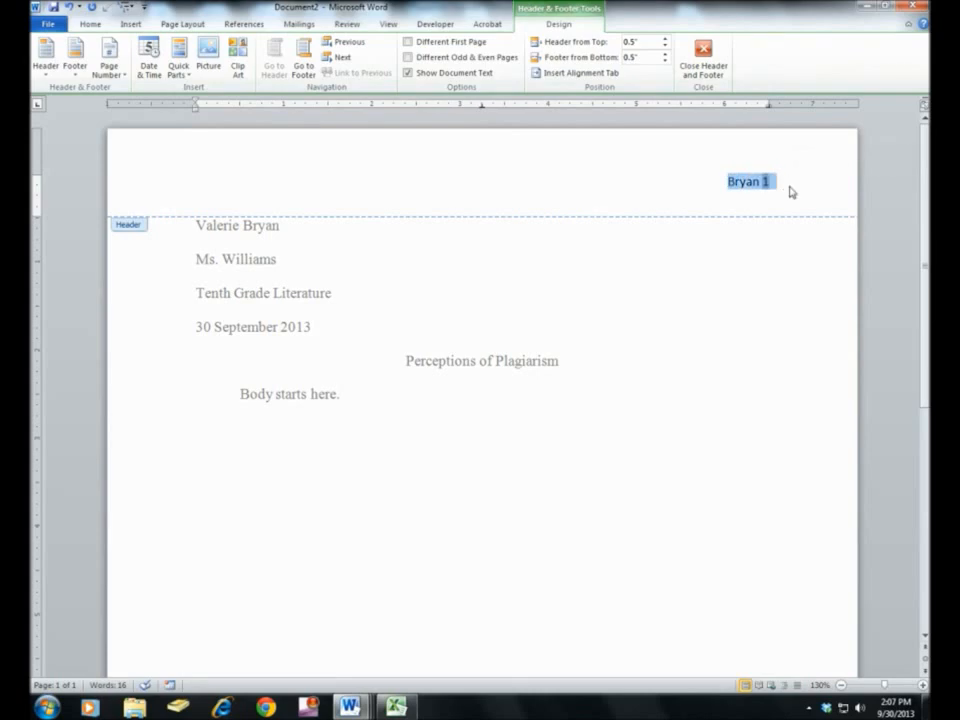
click(89, 24)
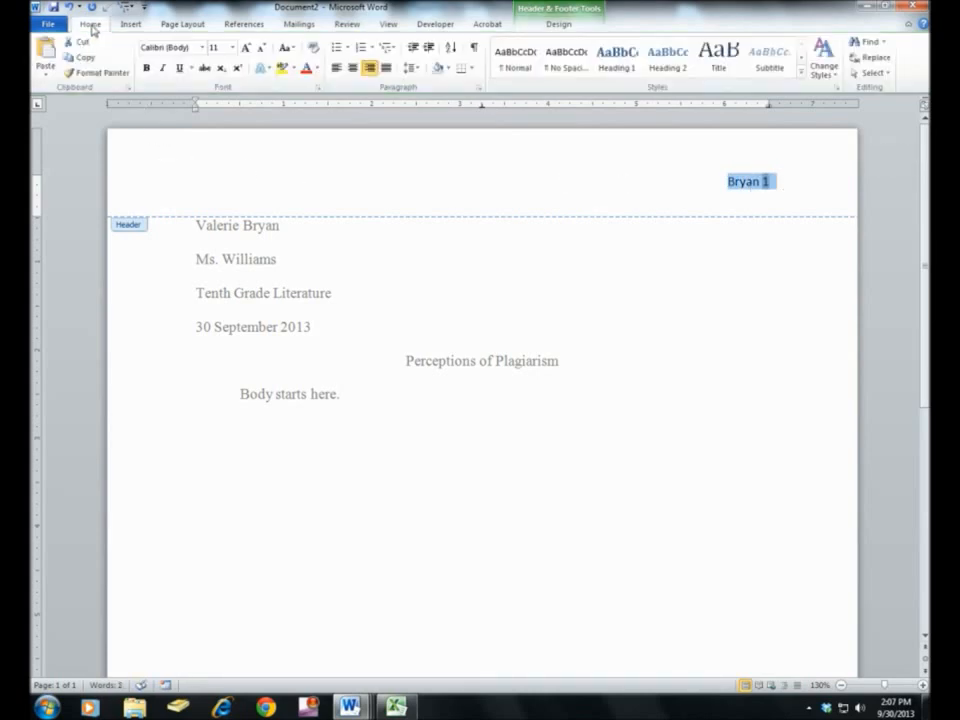
click(203, 47)
click(206, 127)
click(232, 47)
click(215, 111)
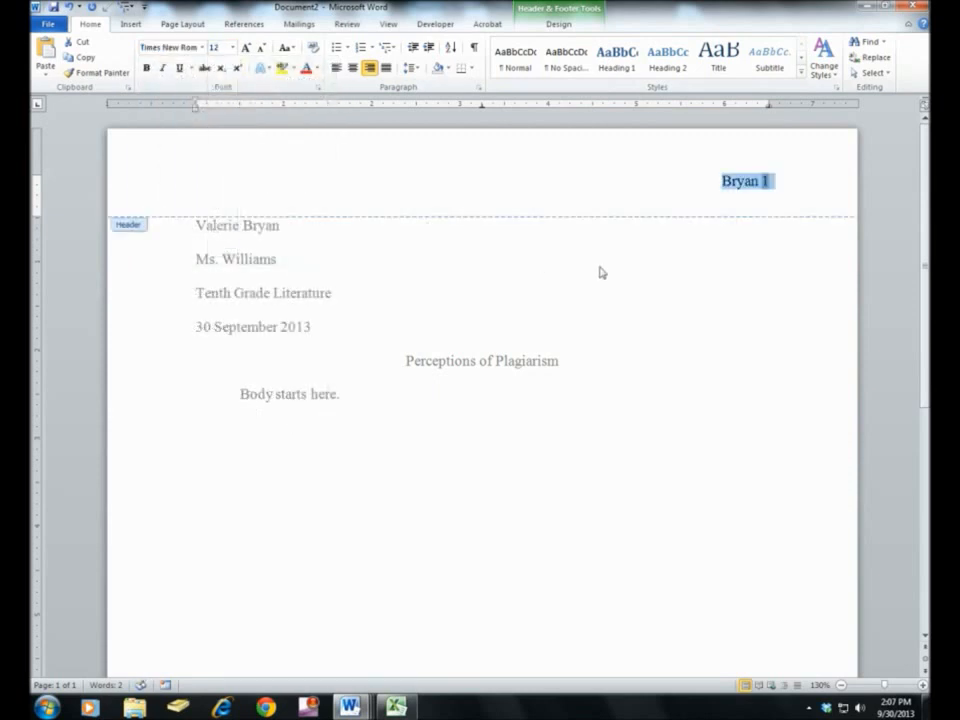
double_click(679, 248)
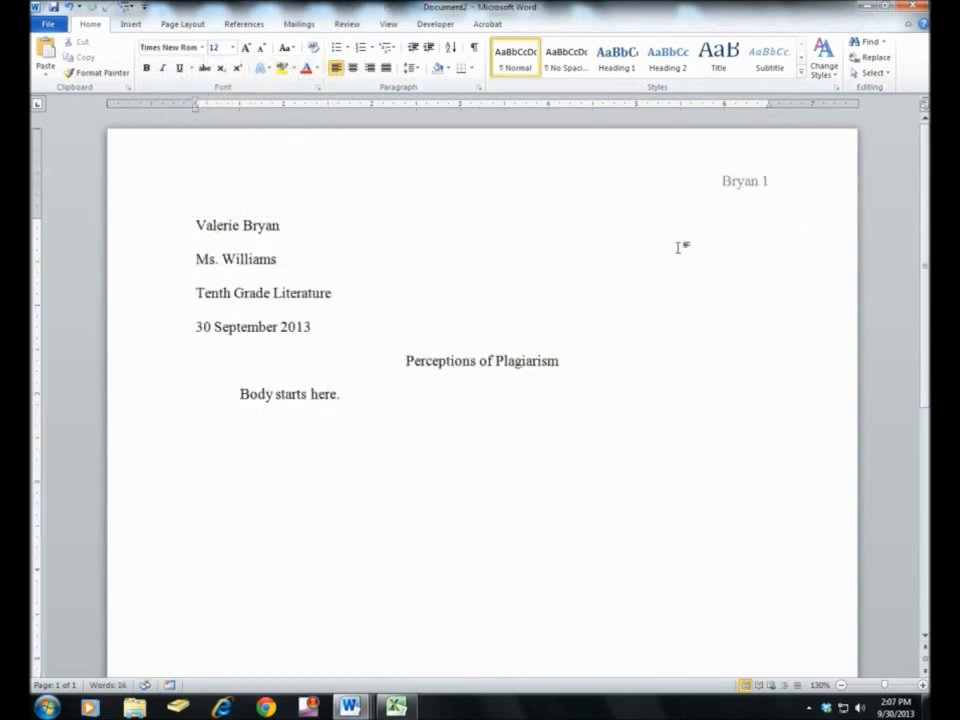
Add a new line after "Body starts here." and insert a page break to start a second page
click(386, 407)
key(Return)
key(ctrl+Return)
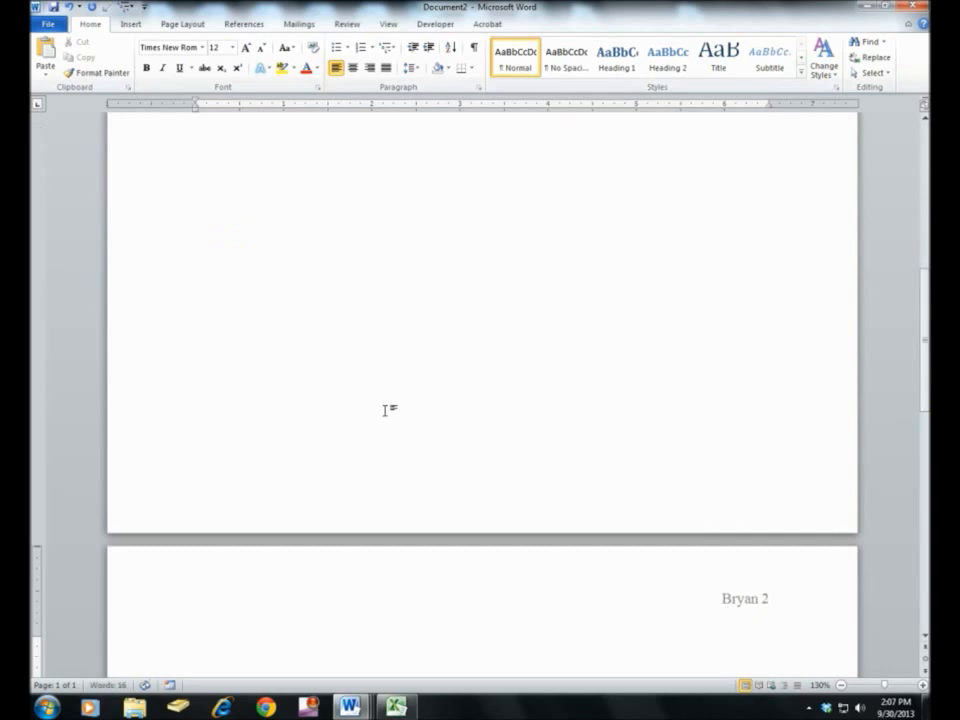
Enter a centered "Works Cited" heading on the second page, followed by a left-aligned new line
click(353, 68)
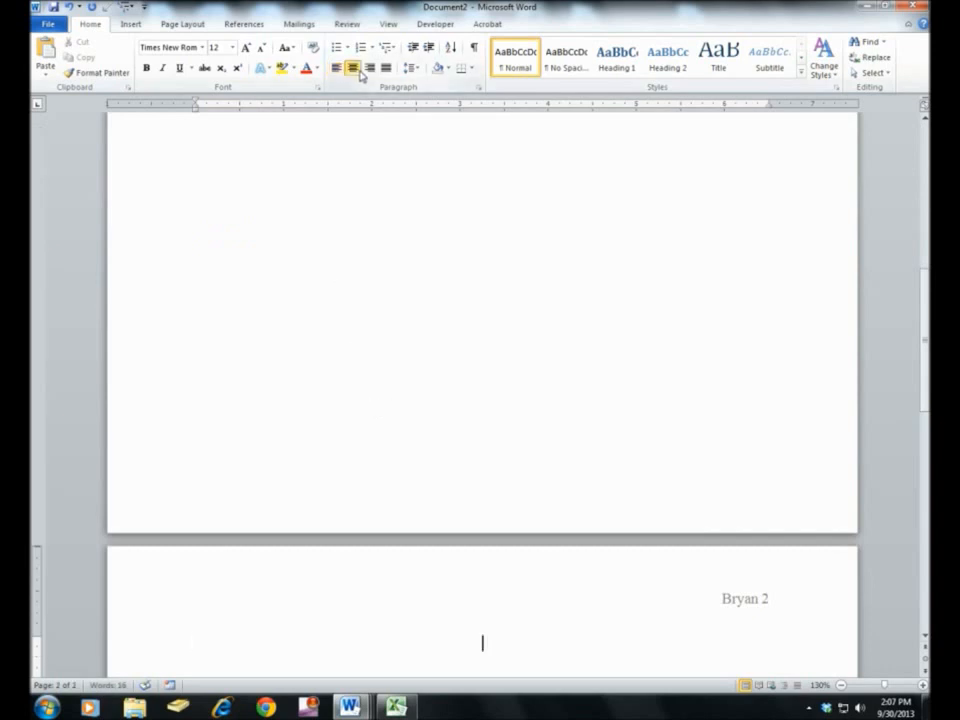
text(Works Cited)
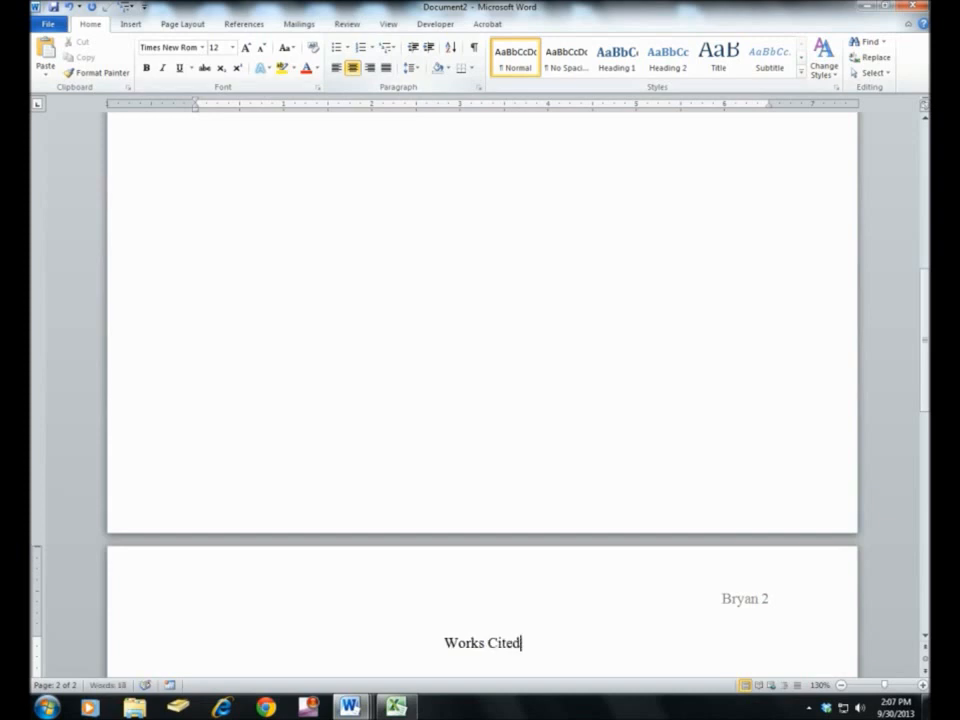
key(Return)
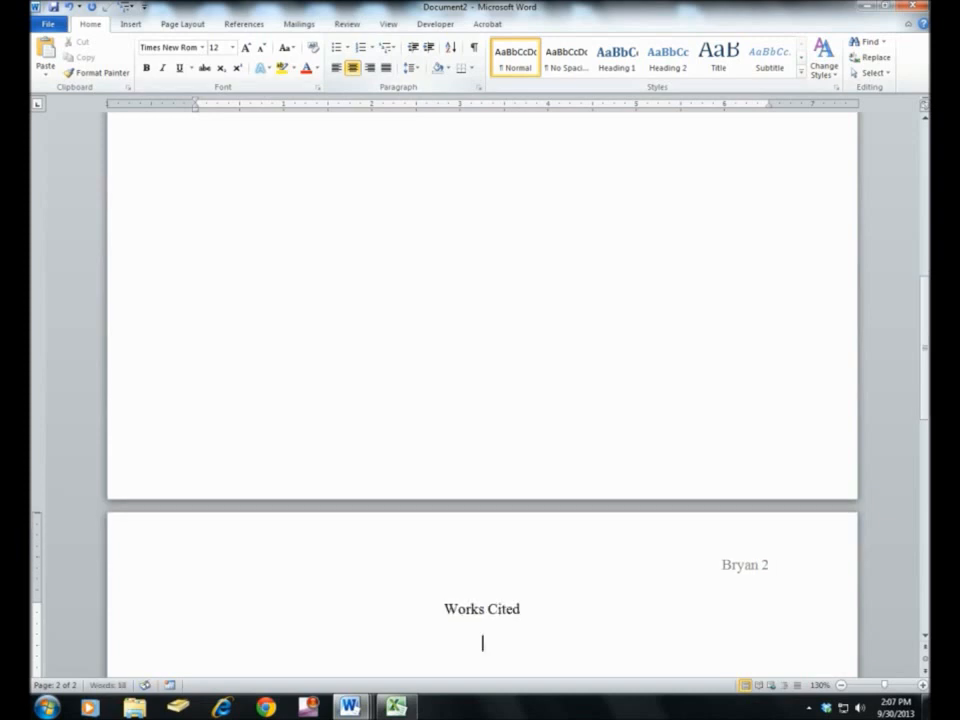
click(336, 67)
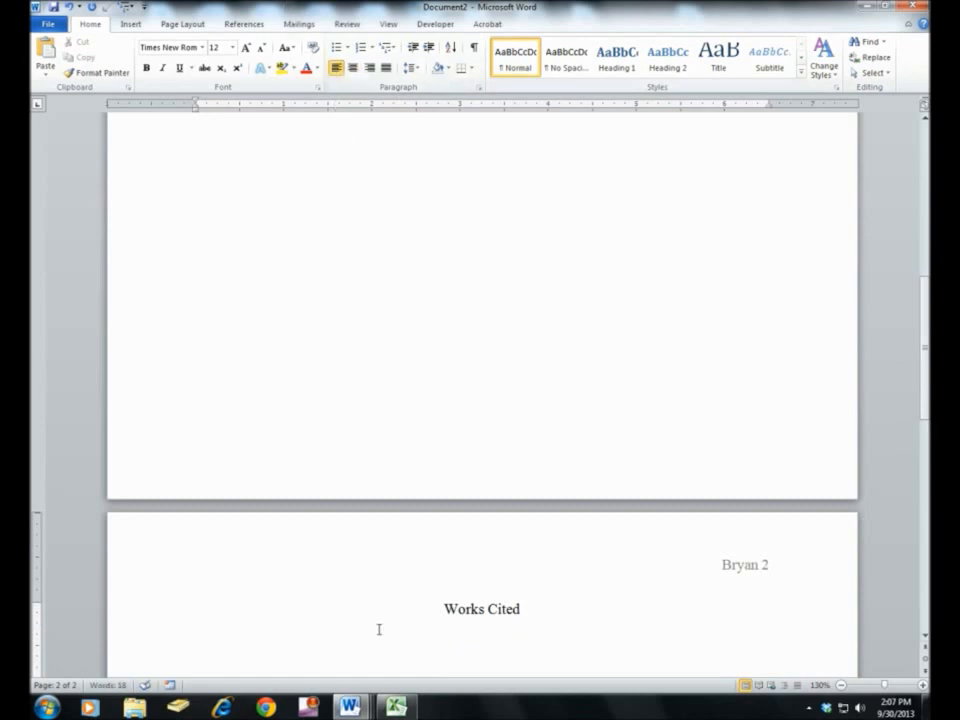
Copy the first two citations from the Plagiarism Sources document and paste them below the Works Cited heading in Document2
mouse_move(360, 706)
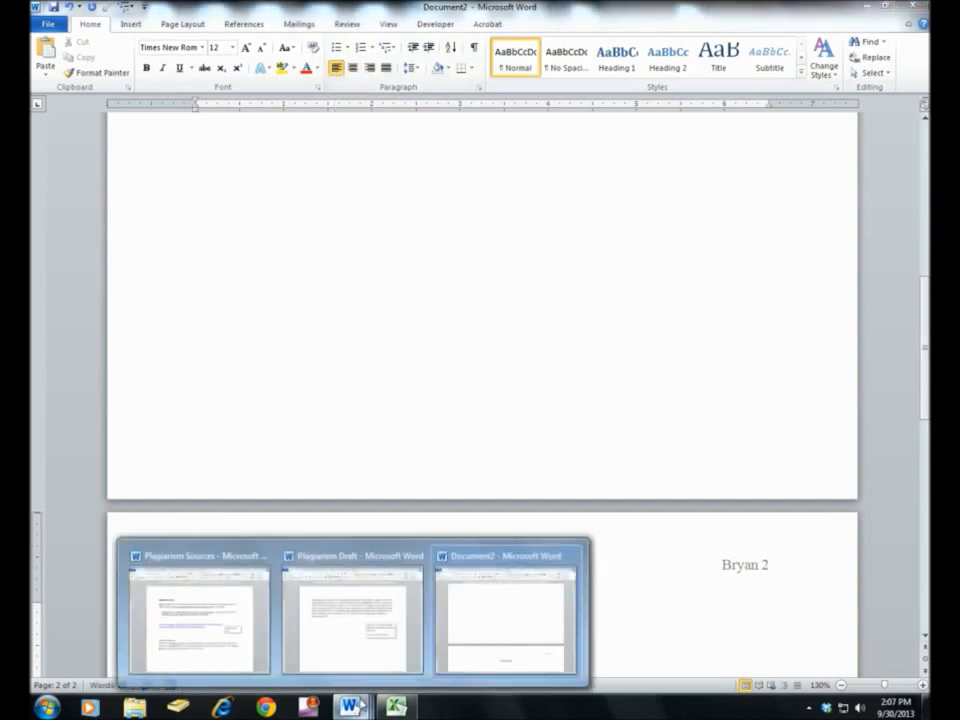
click(226, 655)
drag(177, 255, 181, 313)
key(ctrl+c)
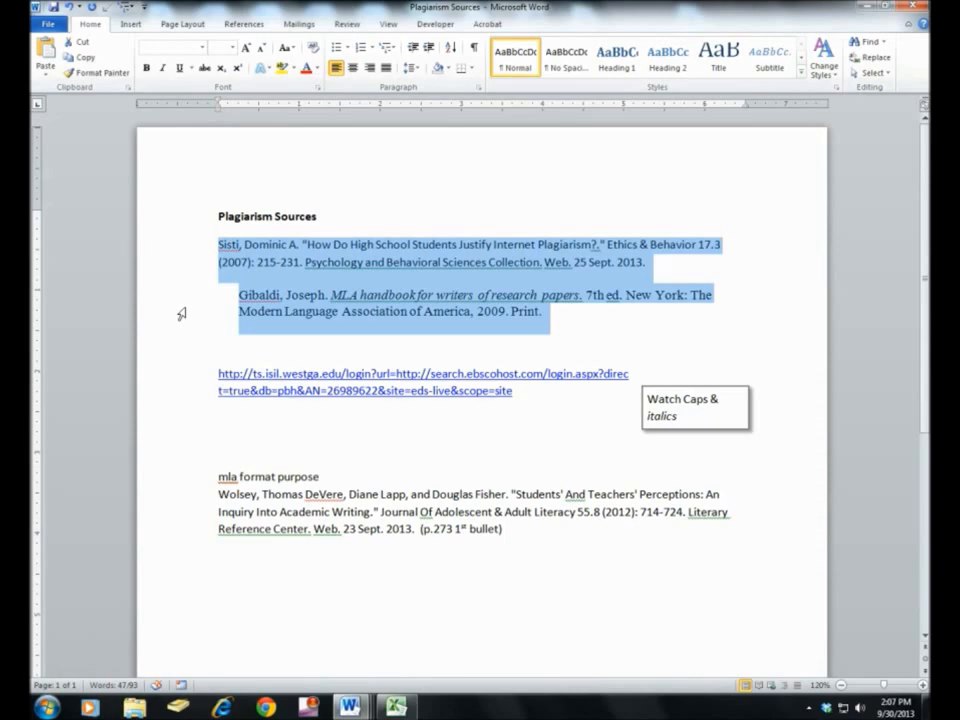
key(alt+Tab)
key(ctrl+v)
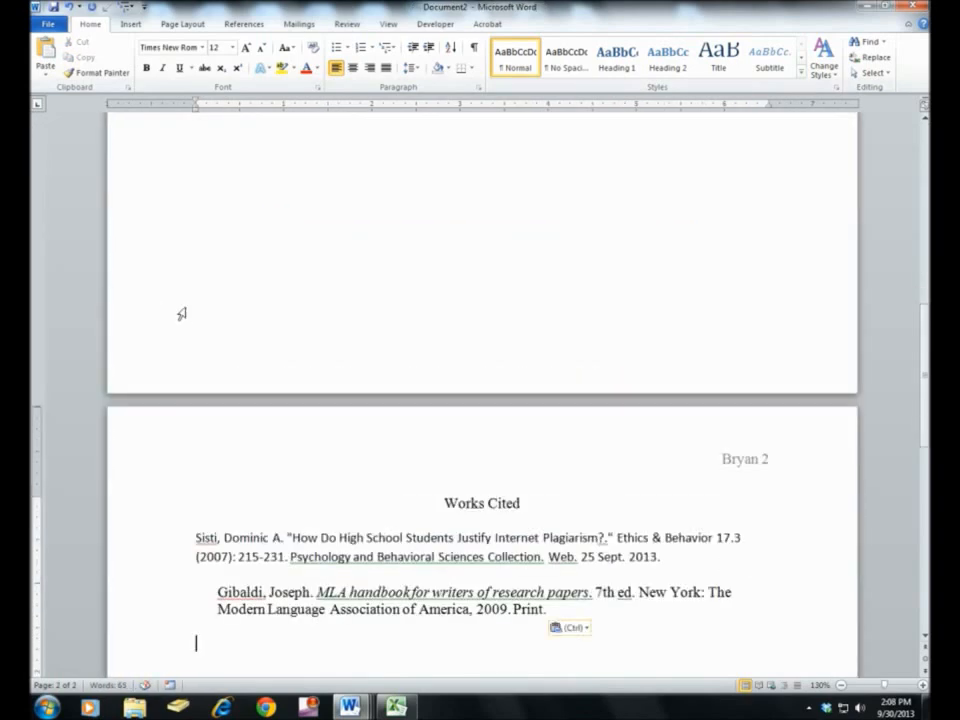
Set the whole document's paragraph spacing before and after to 0 and its line spacing to Double
key(ctrl+a)
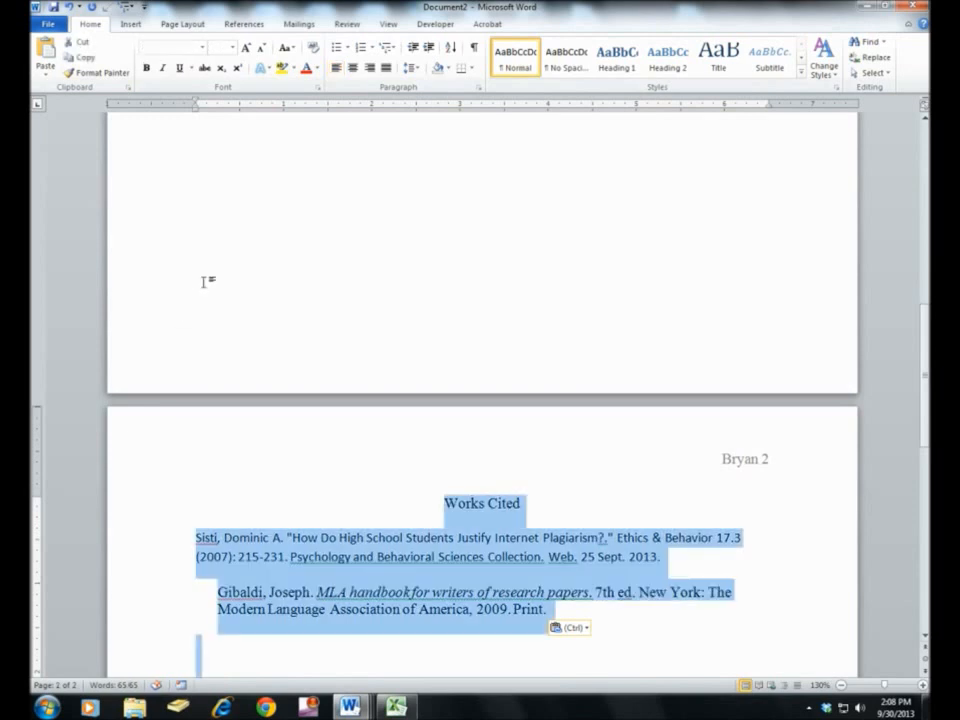
click(479, 87)
click(429, 355)
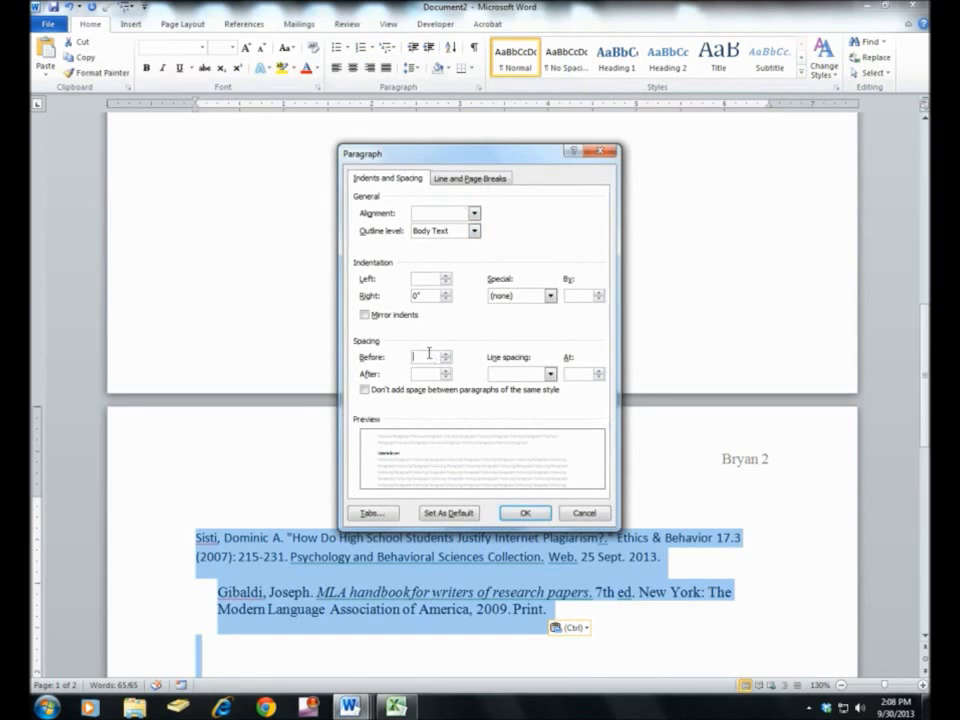
text(0)
click(425, 374)
text(0)
click(549, 374)
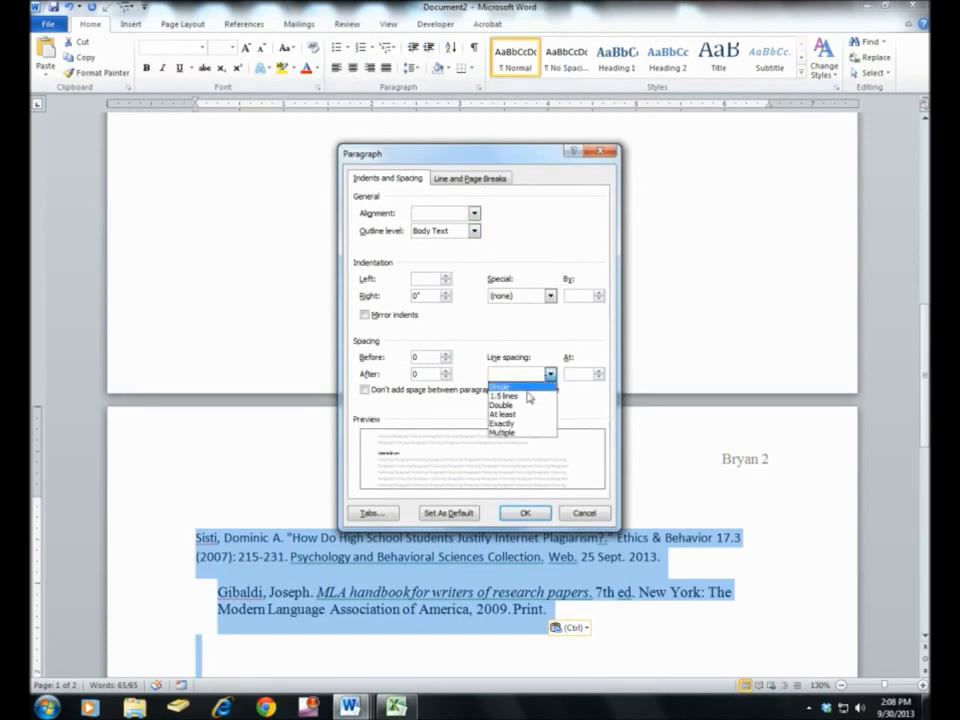
click(530, 404)
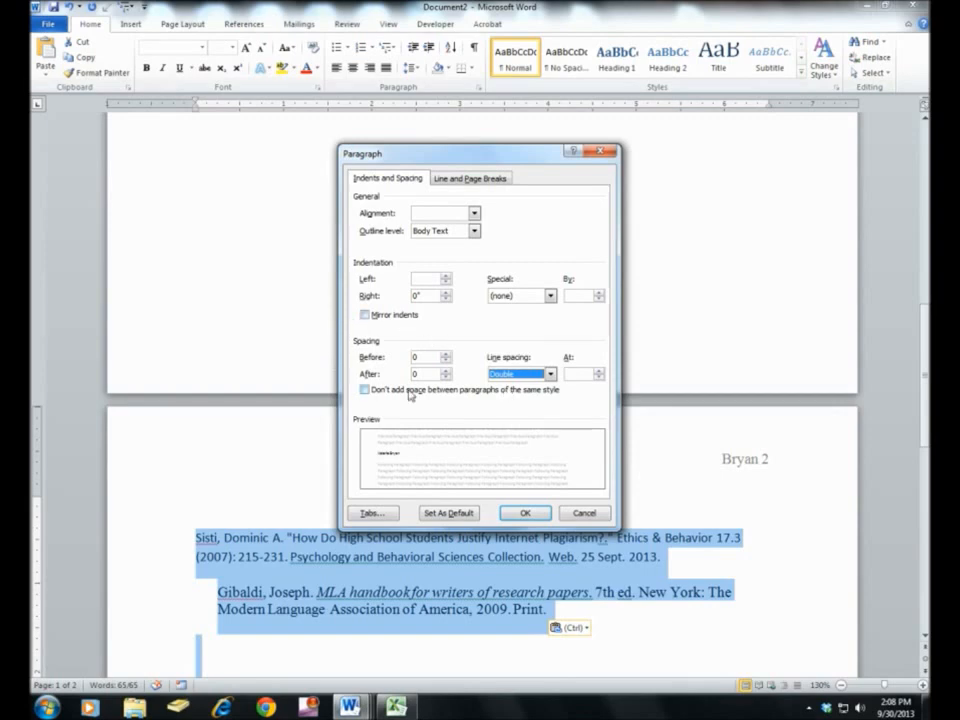
click(532, 516)
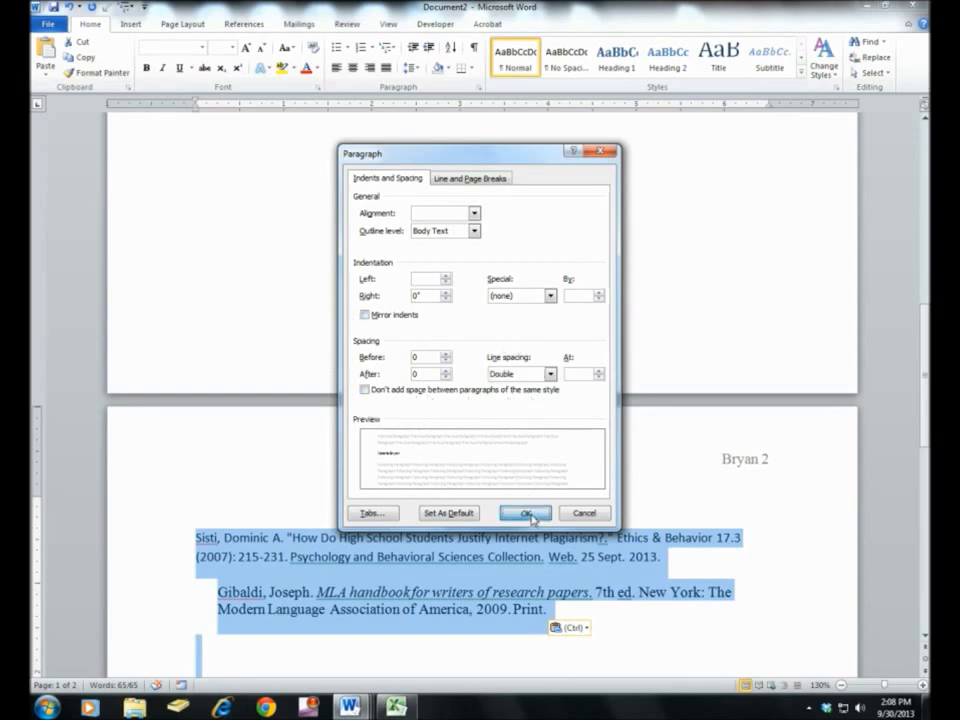
Set the whole document's font to Times New Roman, size 12
click(203, 48)
click(200, 124)
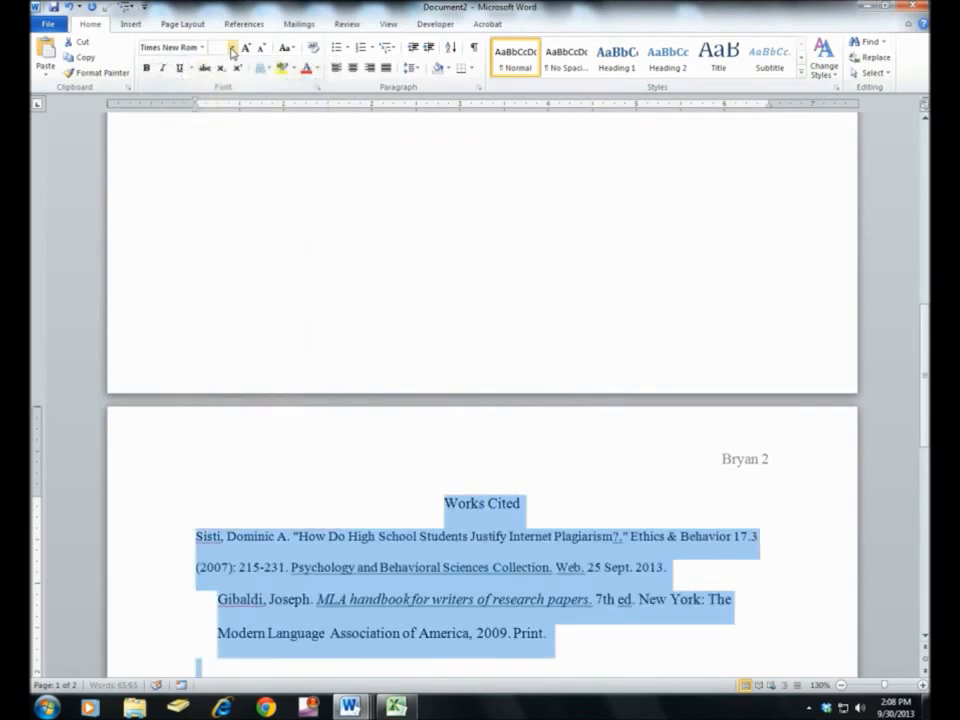
click(232, 48)
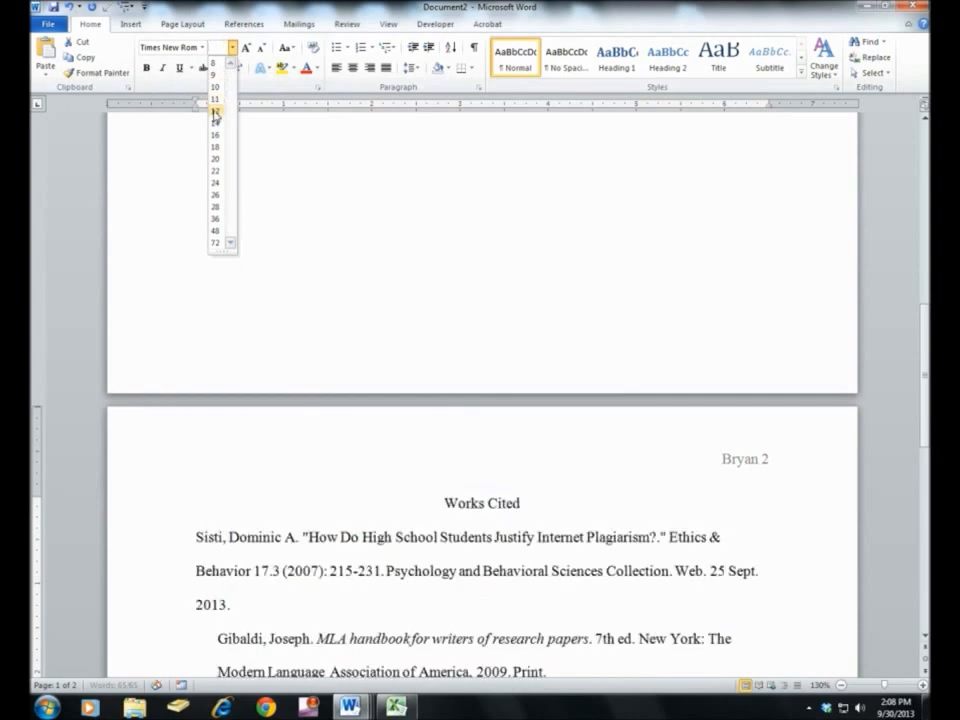
click(210, 116)
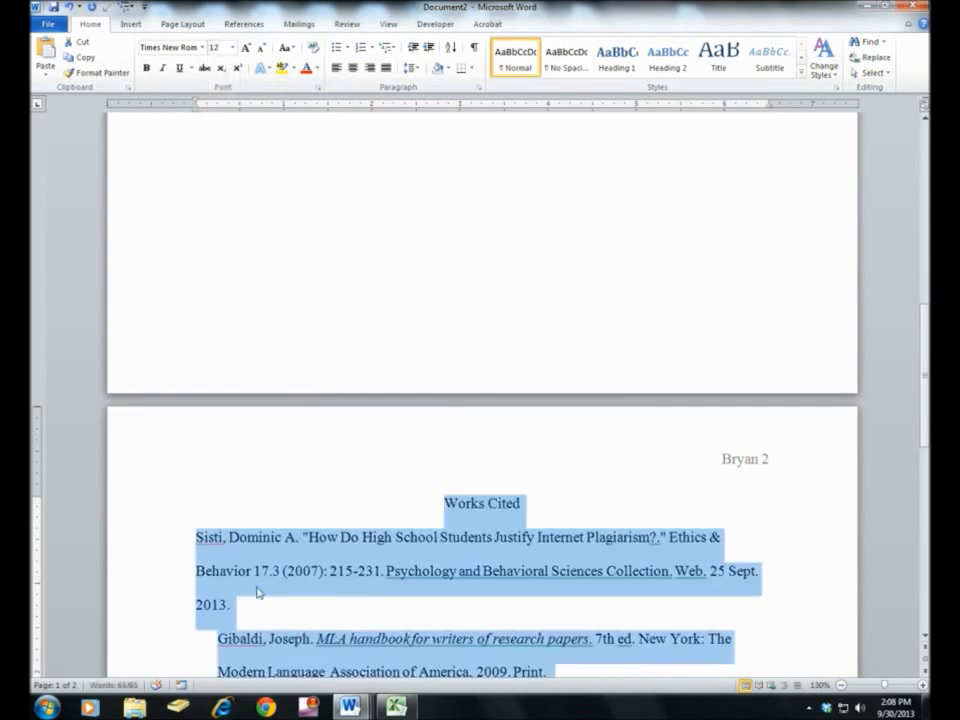
Apply a hanging indent to the first citation and delete the period after the question mark in its article title
click(199, 540)
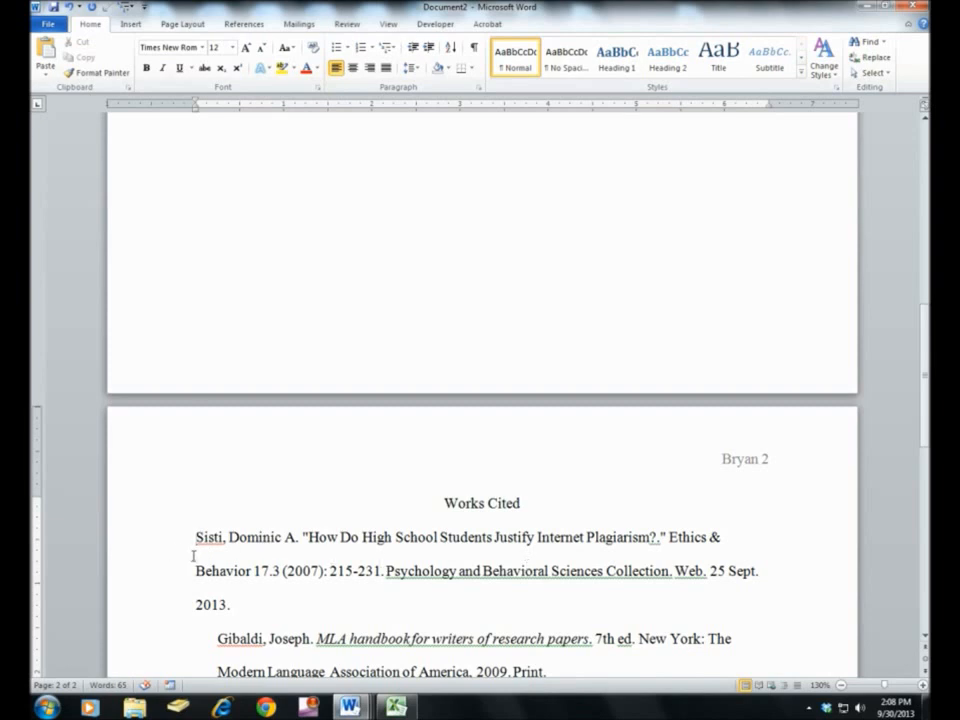
key(ctrl+t)
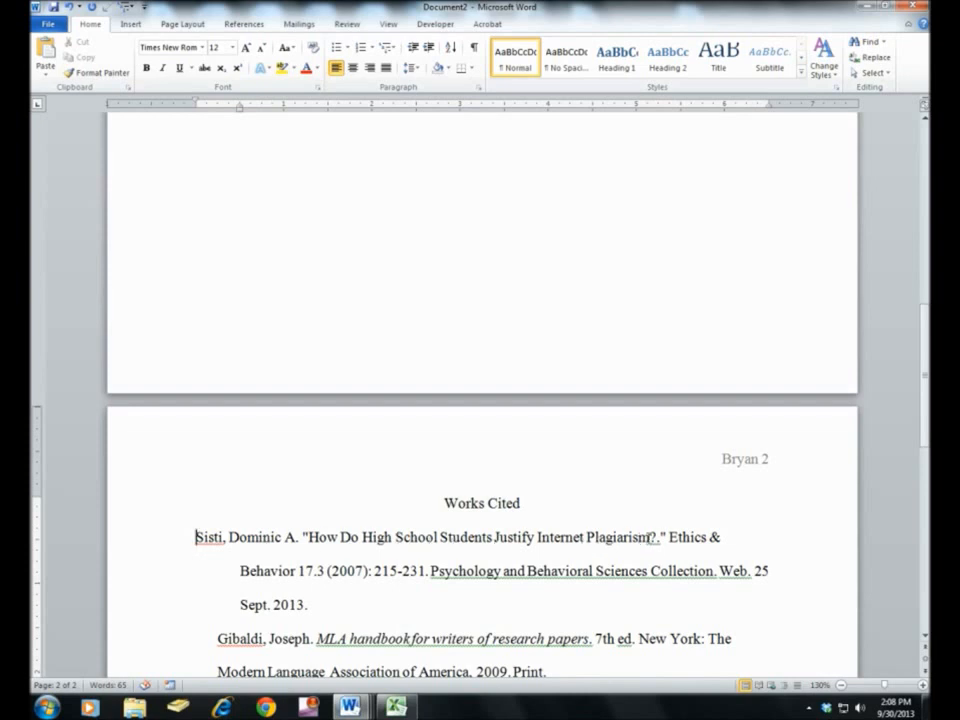
click(657, 537)
key(BackSpace)
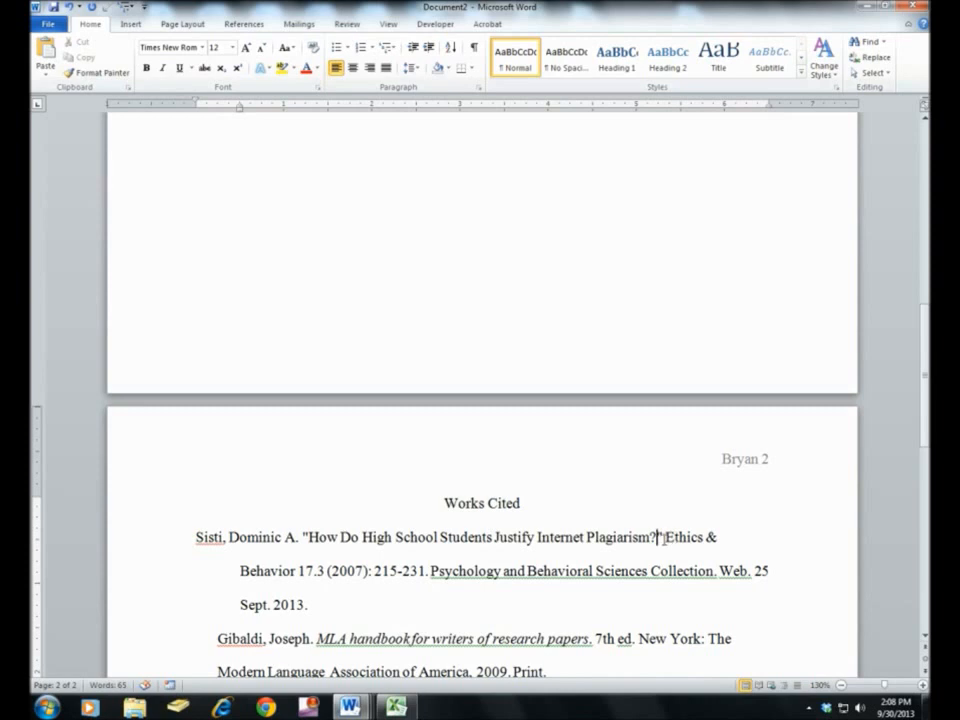
Italicize the journal title Ethics & Behavior in the first citation
drag(664, 537, 297, 571)
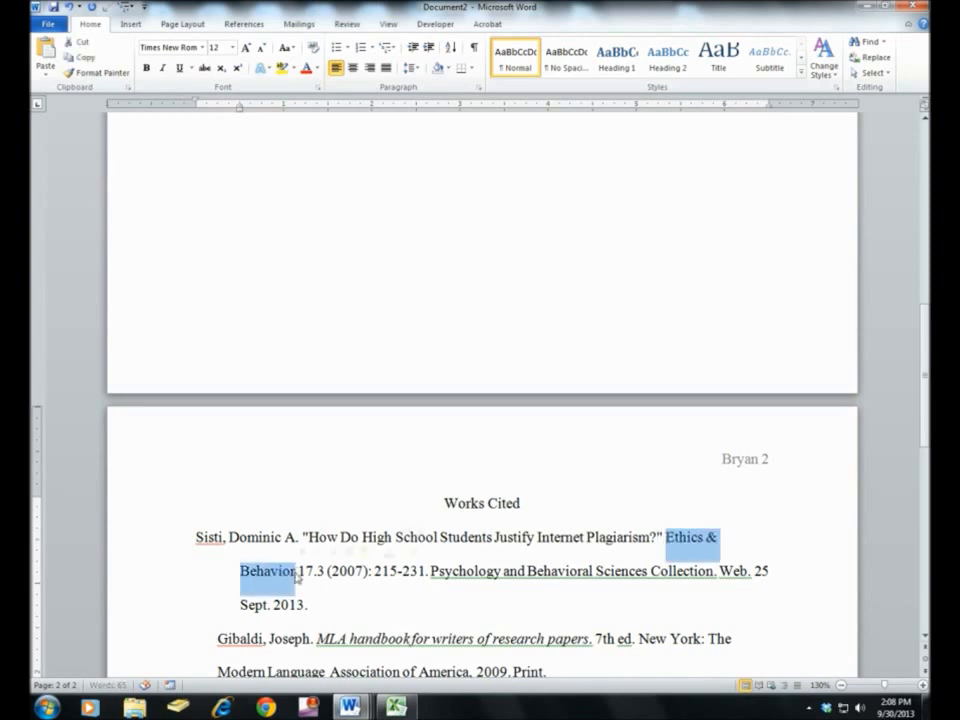
key(ctrl+i)
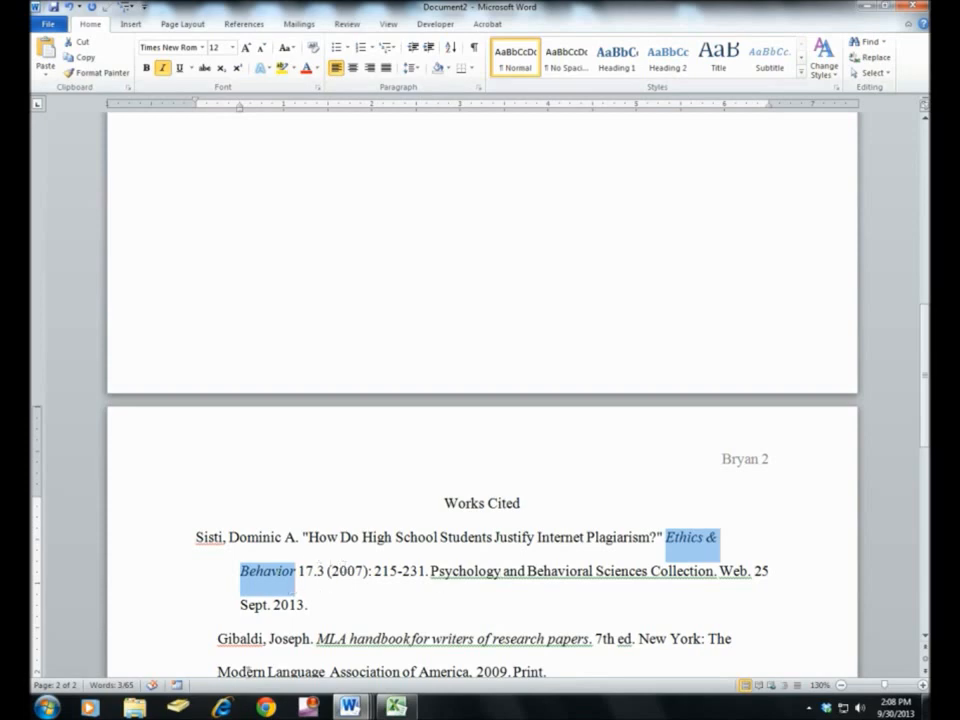
Switch to the MLA7.pdf guide in Internet Explorer, examine the volume and issue format for academic journal articles, and return to Word
click(222, 707)
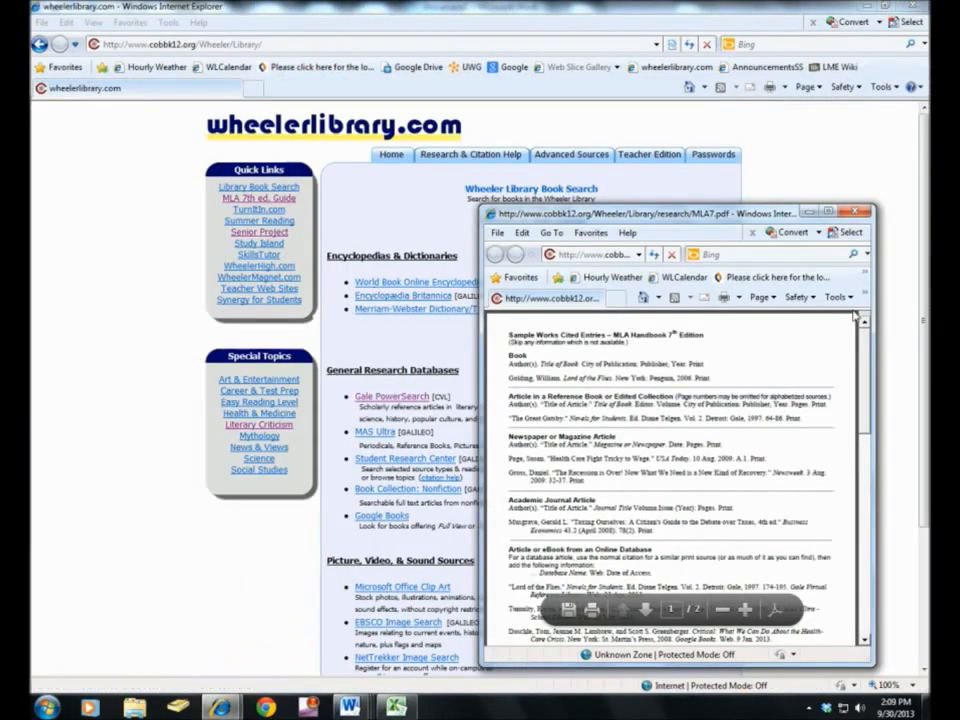
click(829, 212)
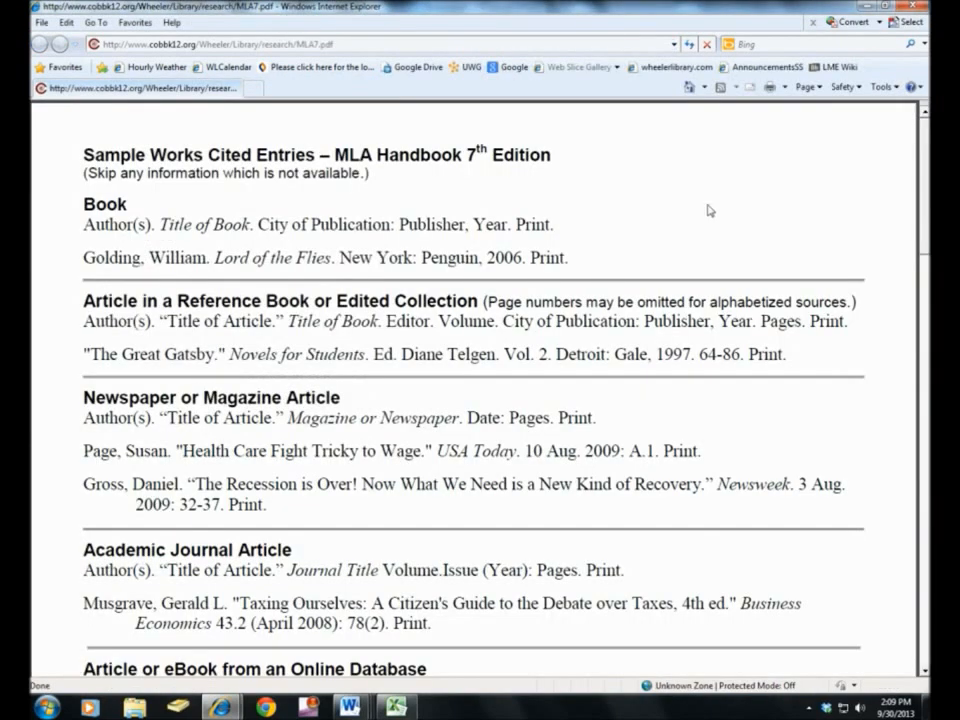
drag(218, 623, 253, 623)
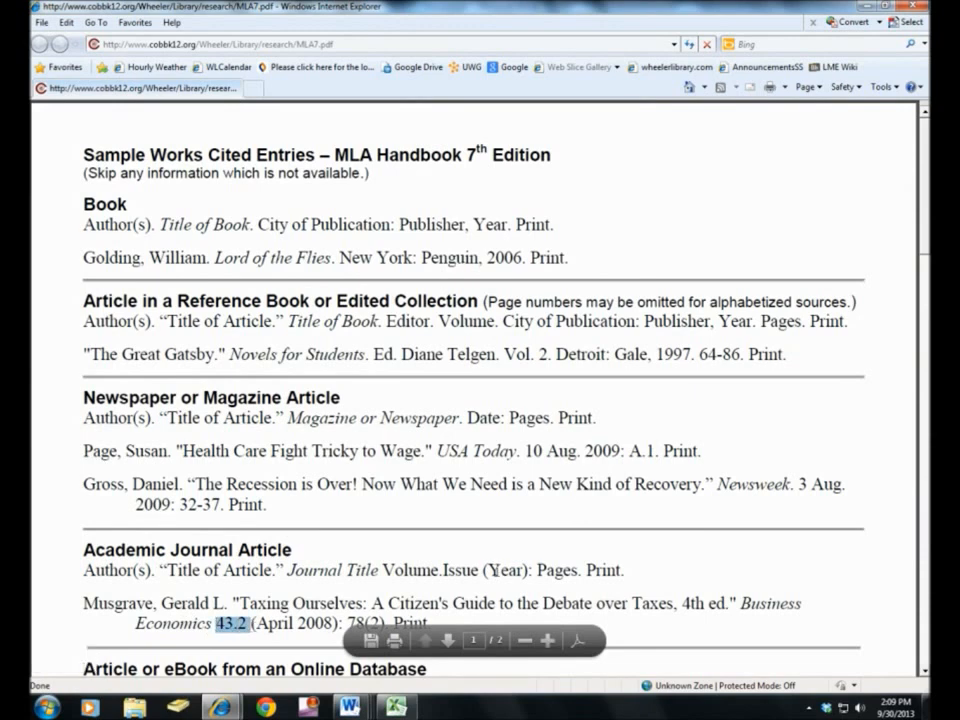
drag(383, 570, 480, 570)
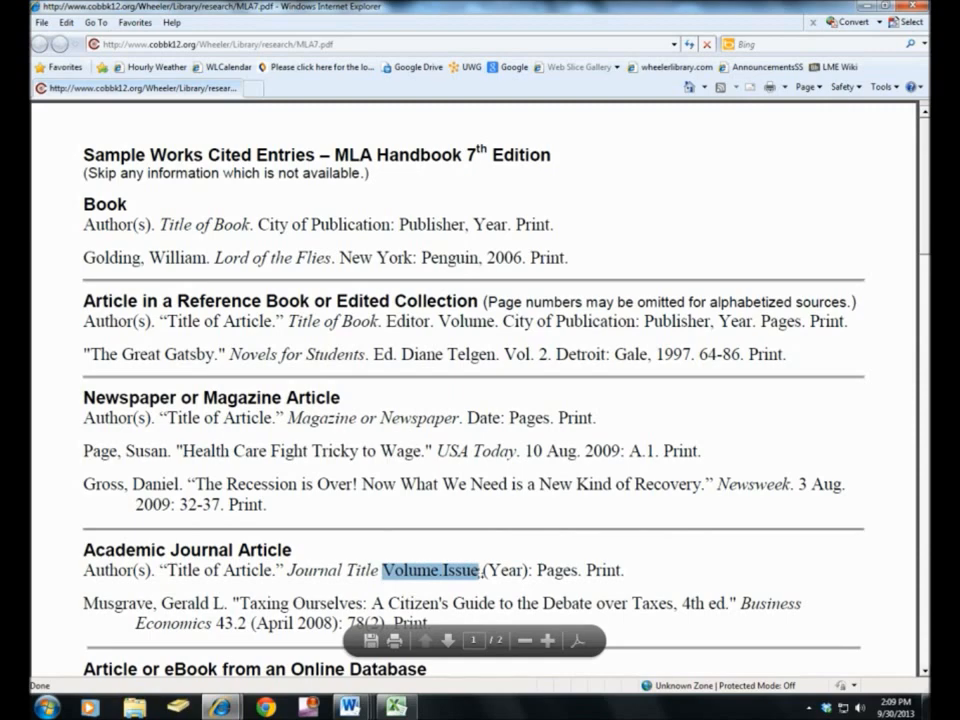
key(alt+Tab)
key(alt+Tab)
key(alt+Tab)
key(Tab)
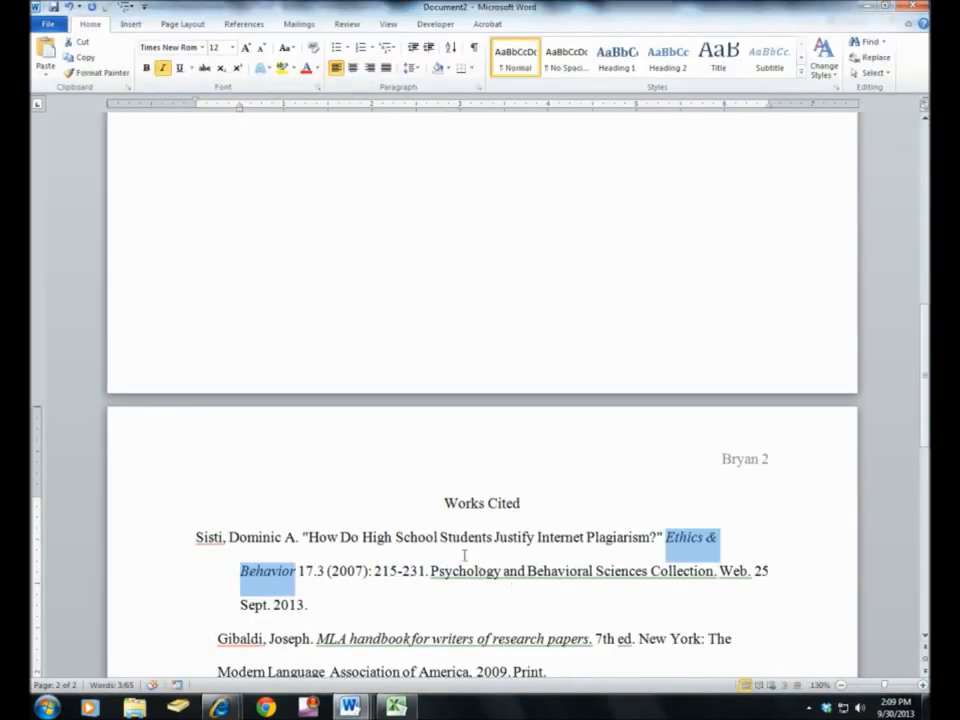
Italicize the database name Psychology and Behavioral Sciences Collection in the first citation and give the second citation a hanging indent from the margin
drag(430, 570, 676, 575)
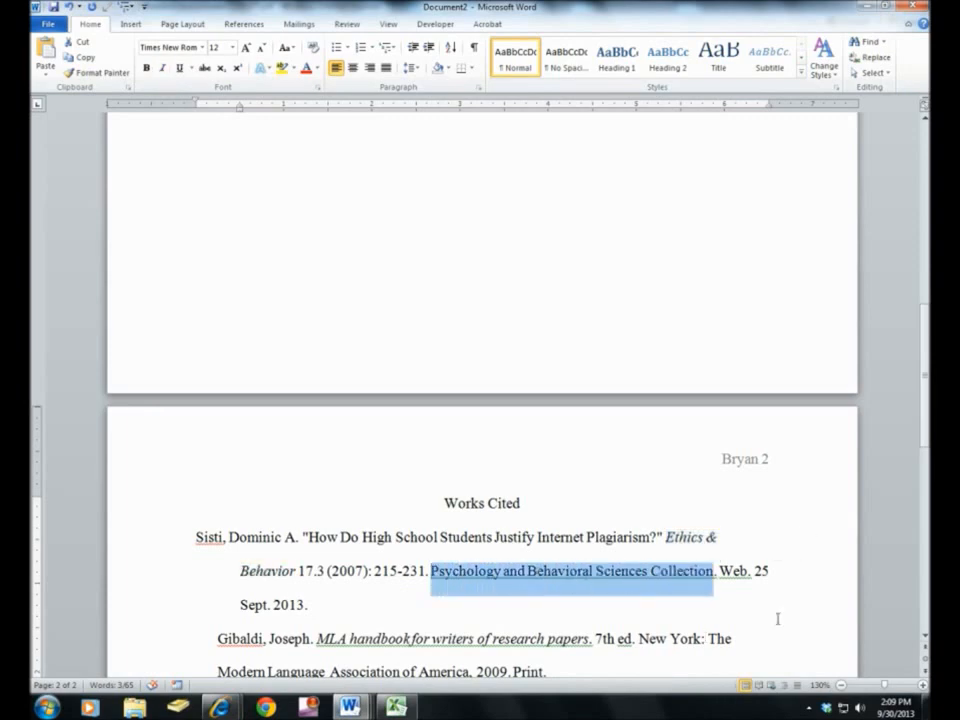
key(ctrl+i)
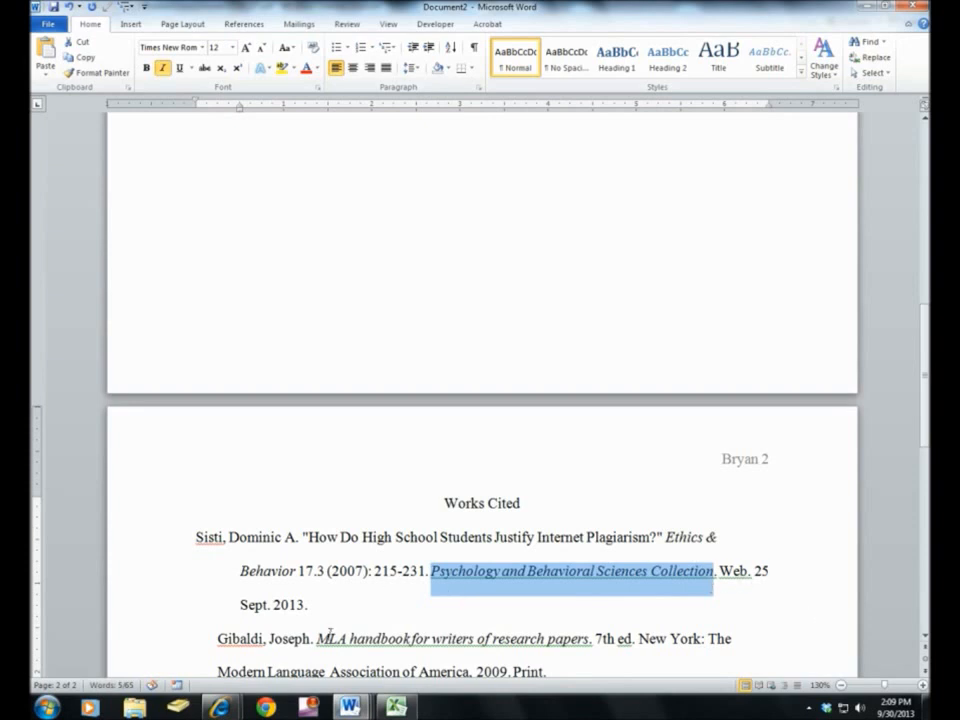
scroll(281, 563, down, 3)
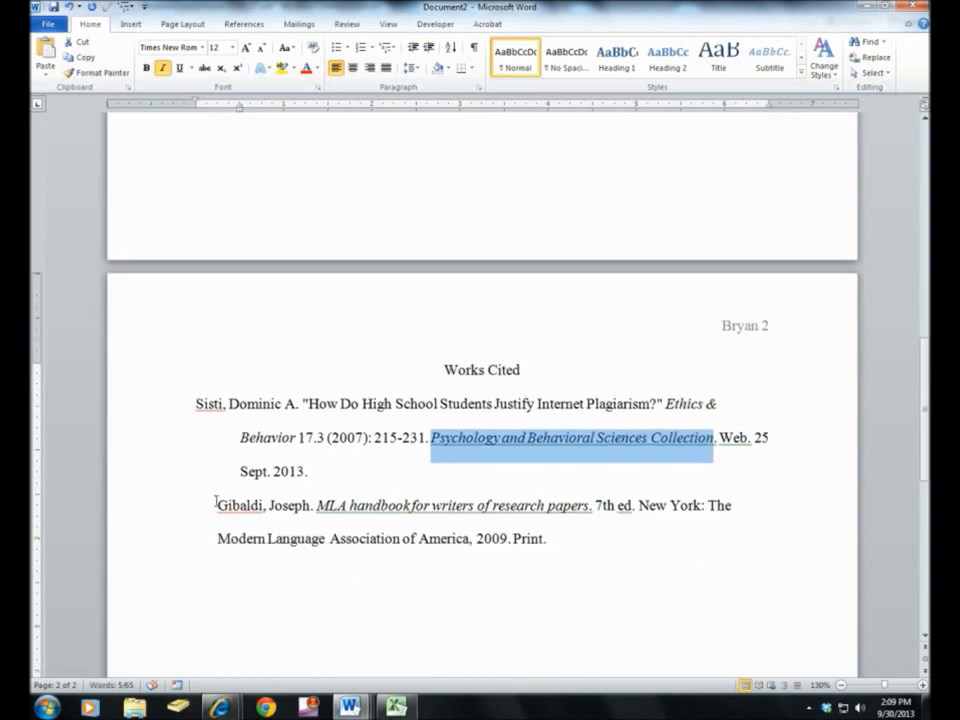
click(216, 504)
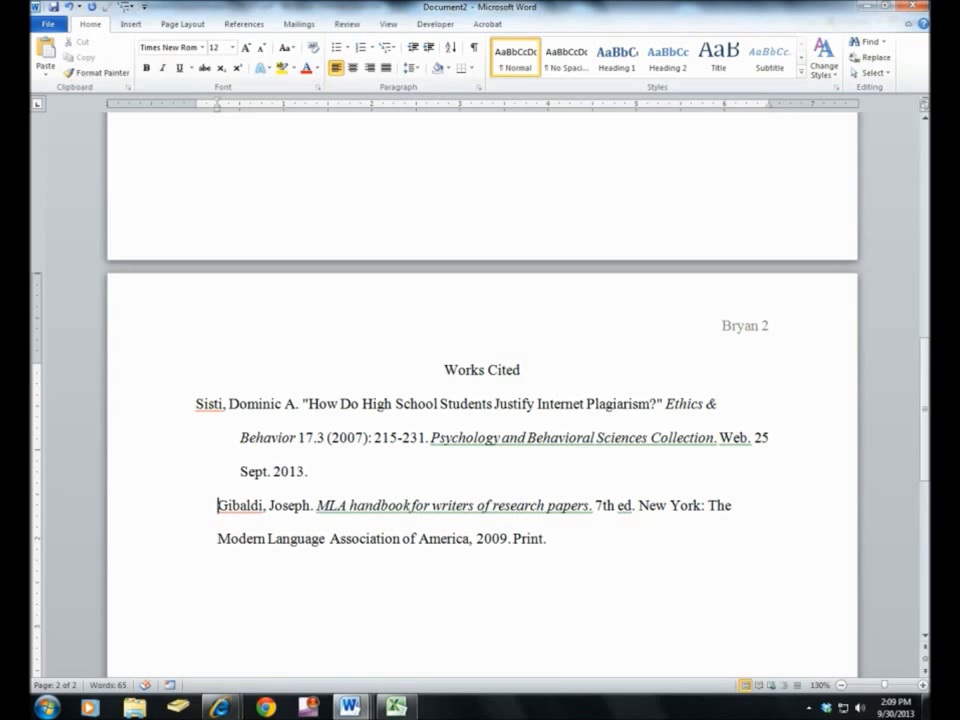
key(BackSpace)
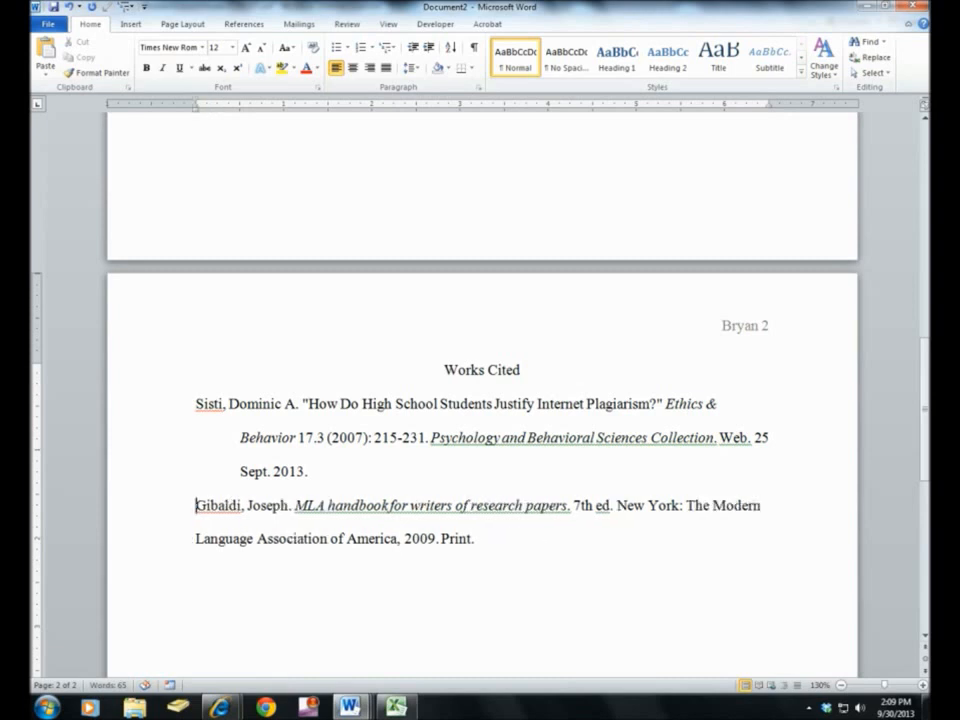
key(ctrl+t)
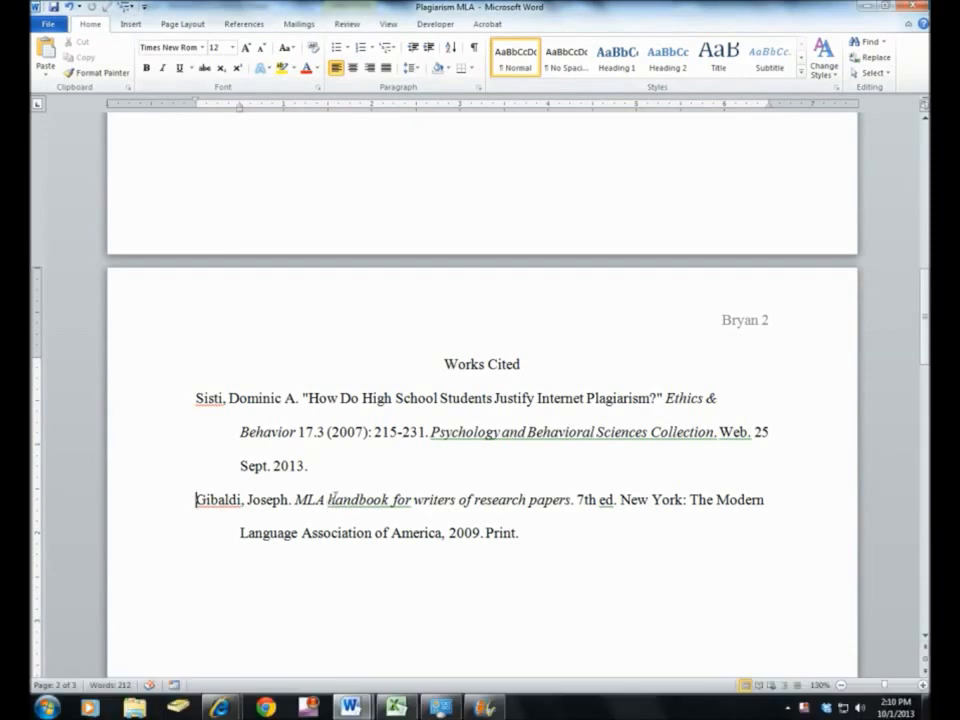
Capitalize each word of the handbook title after MLA in the second citation, keeping "for" and "of" in lowercase
drag(329, 499, 566, 500)
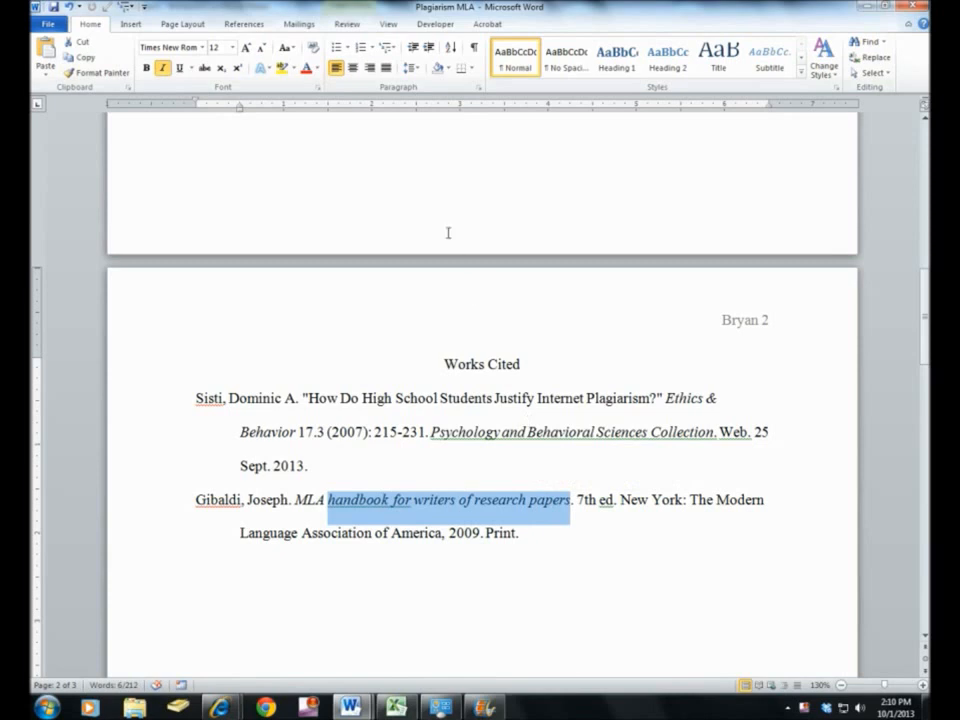
click(292, 50)
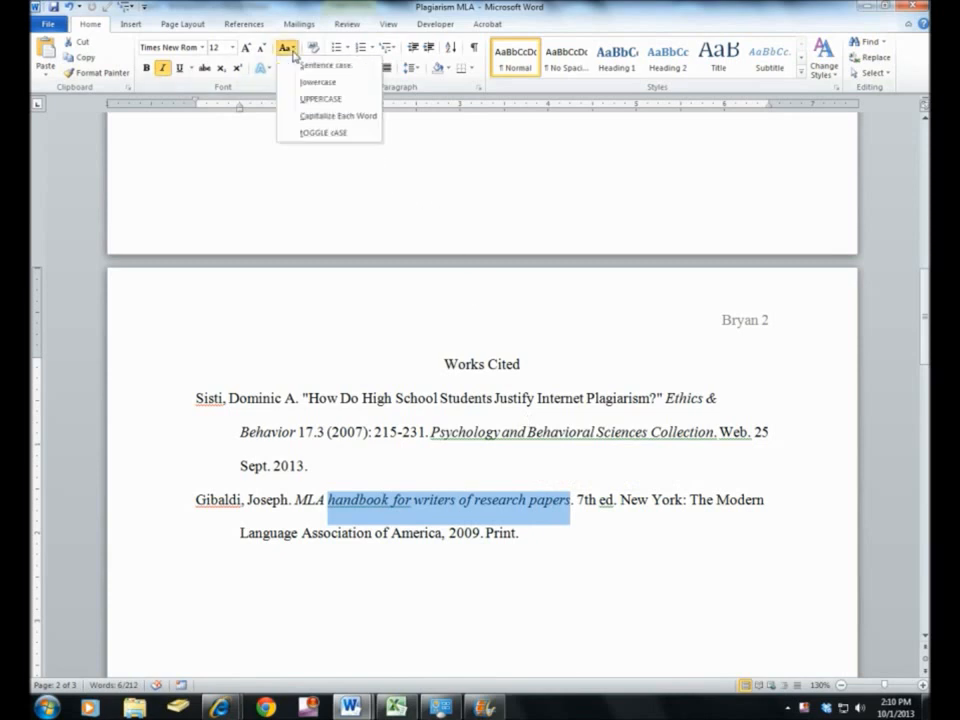
click(313, 117)
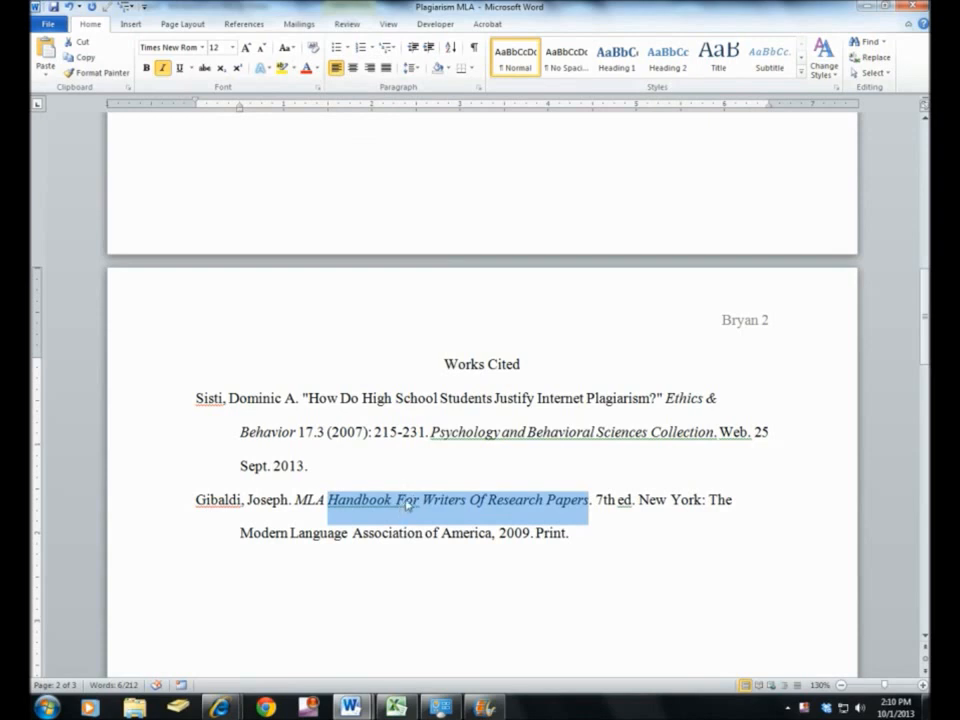
click(486, 510)
key(BackSpace)
text(f)
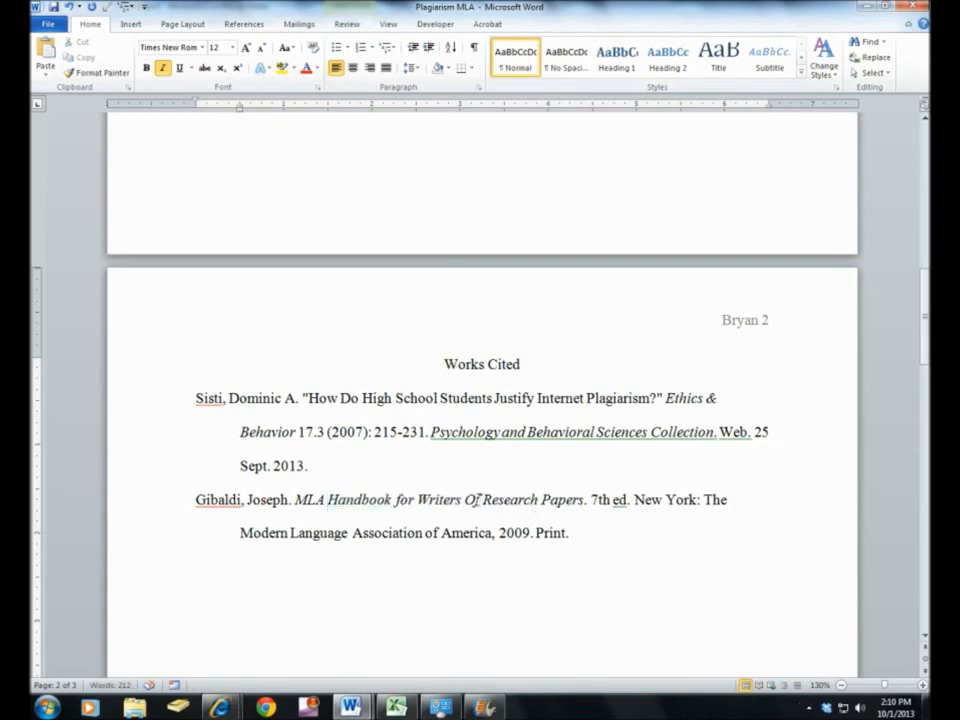
click(478, 499)
key(BackSpace)
text(o)
click(567, 543)
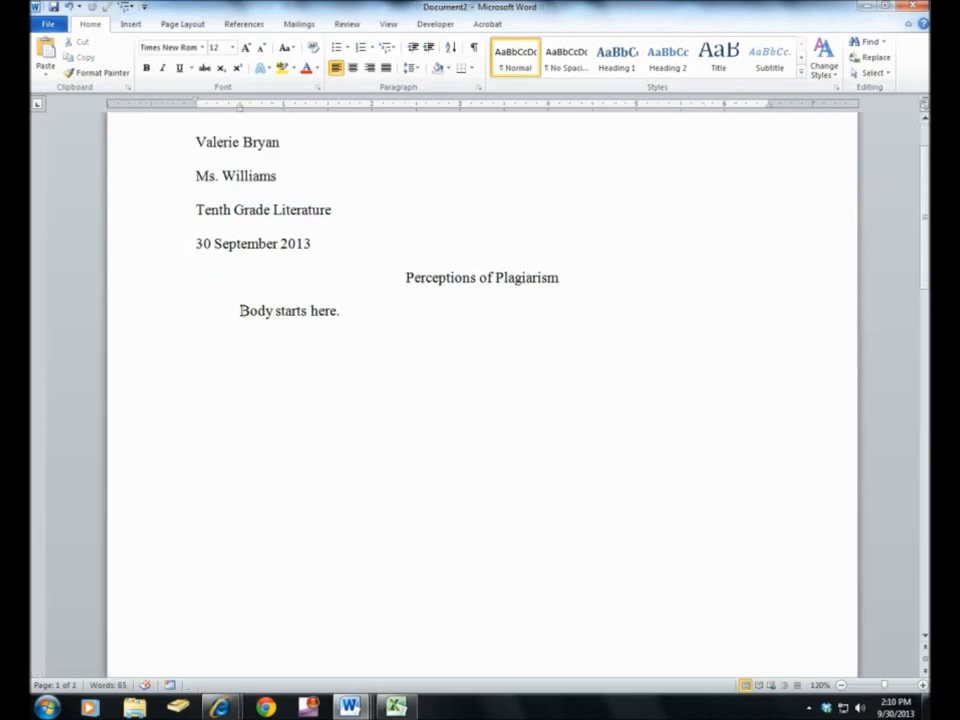
Replace the placeholder "Body starts here." with the copied draft paragraph about plagiarism, keeping text only
drag(242, 311, 340, 313)
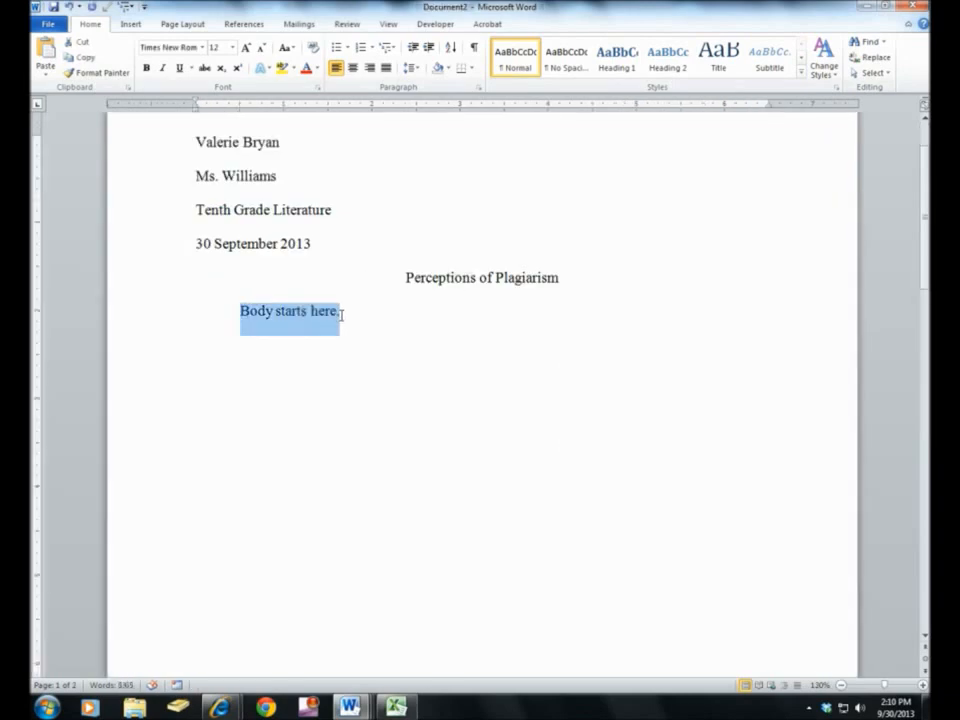
text(Plagiarism is like stealing, because "using another person’s ideas, information, or expressions without acknowledging that person’s work constitutes intellectual theft" (Gibaldi 52). The MLA Handbook for Writer of Research Papers guides users in a standard format for acknowledging and documenting when they have used the ideas of others in their work.  In Sisti’s study of the prevalence of plagiarism among high school students "35% of respondents indicated that they had directly copied and pasted material into an assignment, without citation" (221). Less than half of these students recognized this as plagiarism (Sisti 221).)
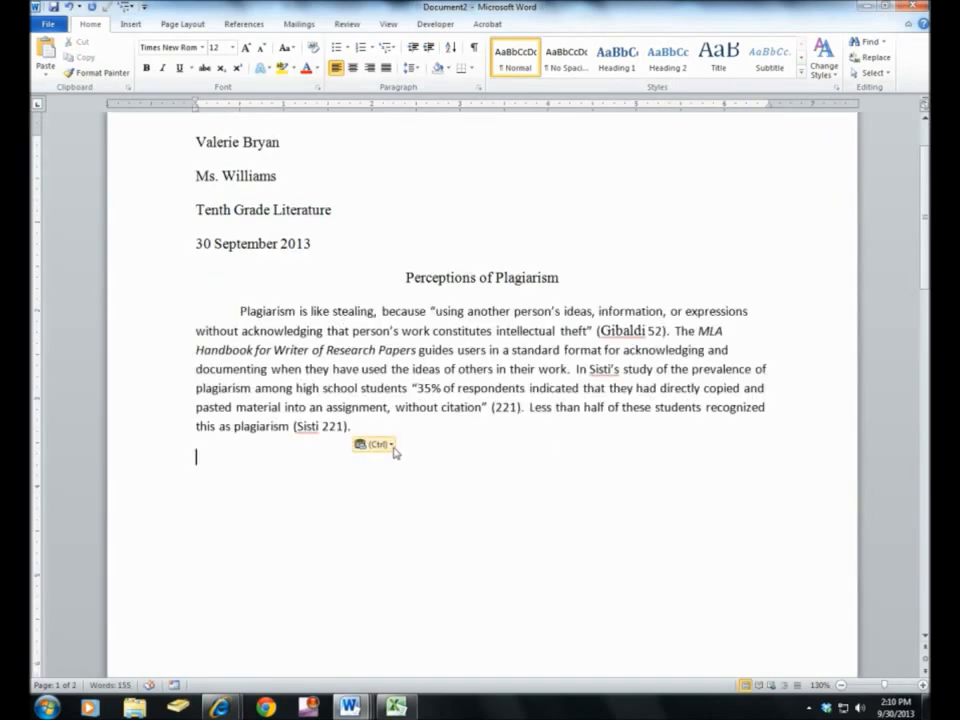
click(390, 446)
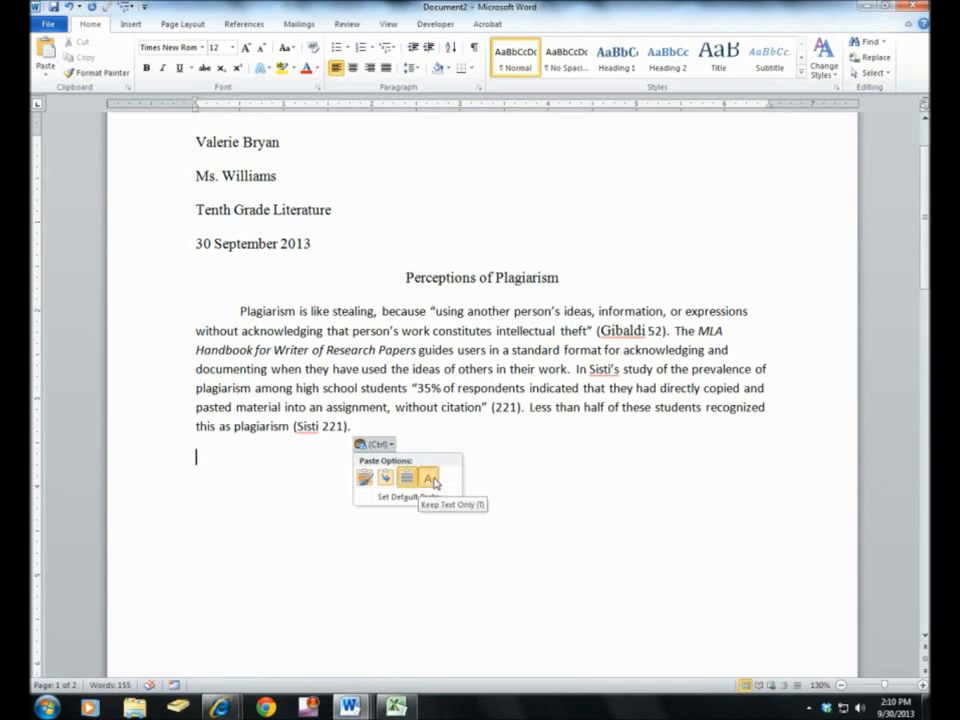
click(428, 477)
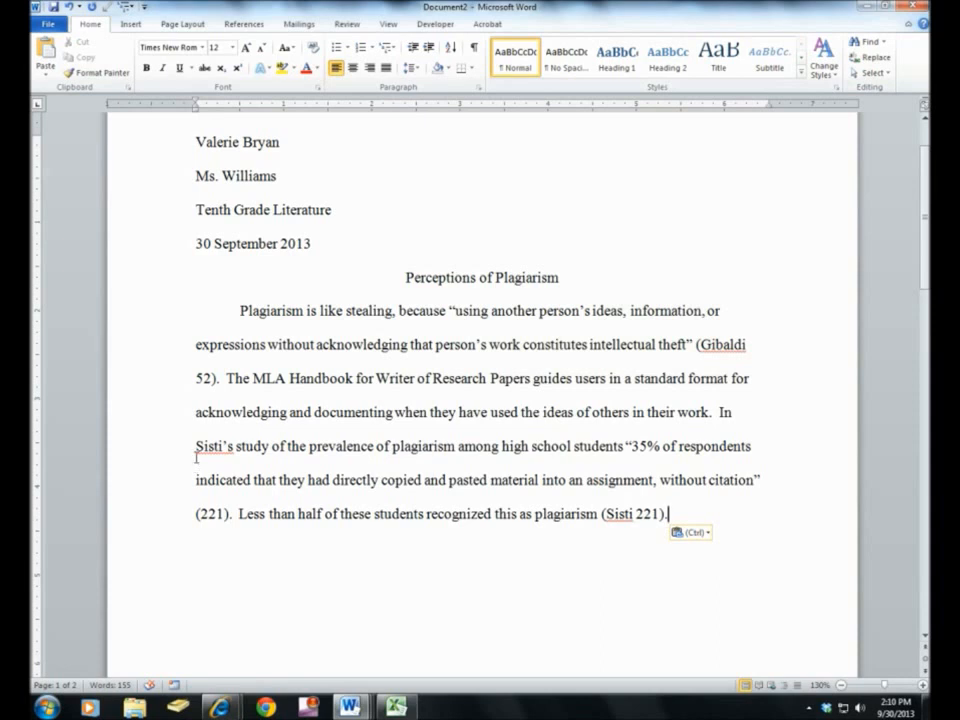
Examine the author mention and the parenthetical page citations in the last sentences of the body paragraph
drag(197, 457, 225, 447)
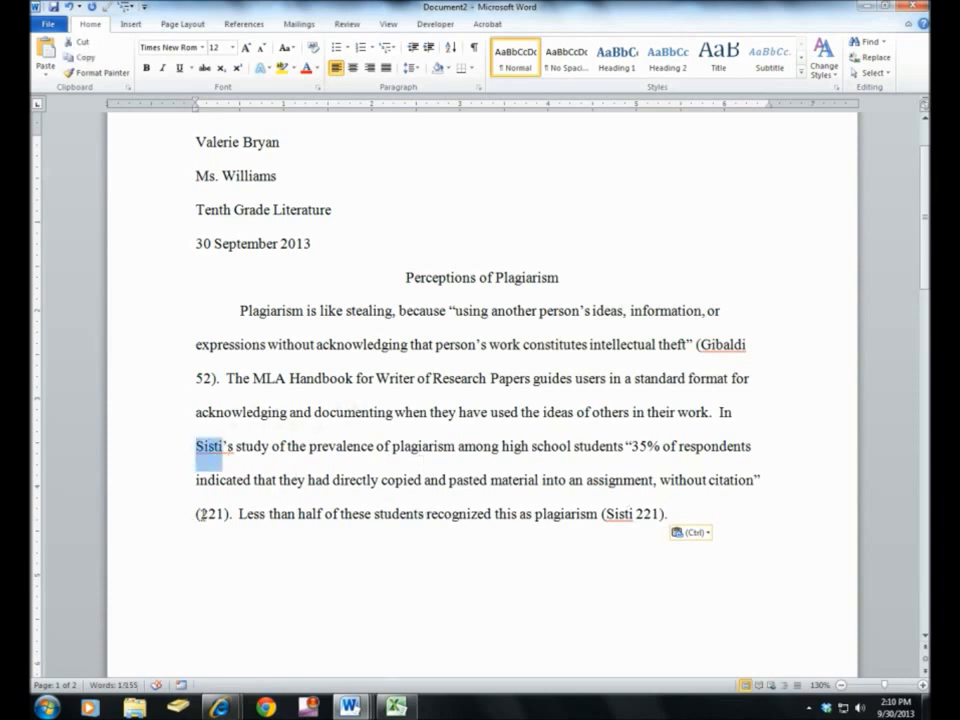
double_click(211, 514)
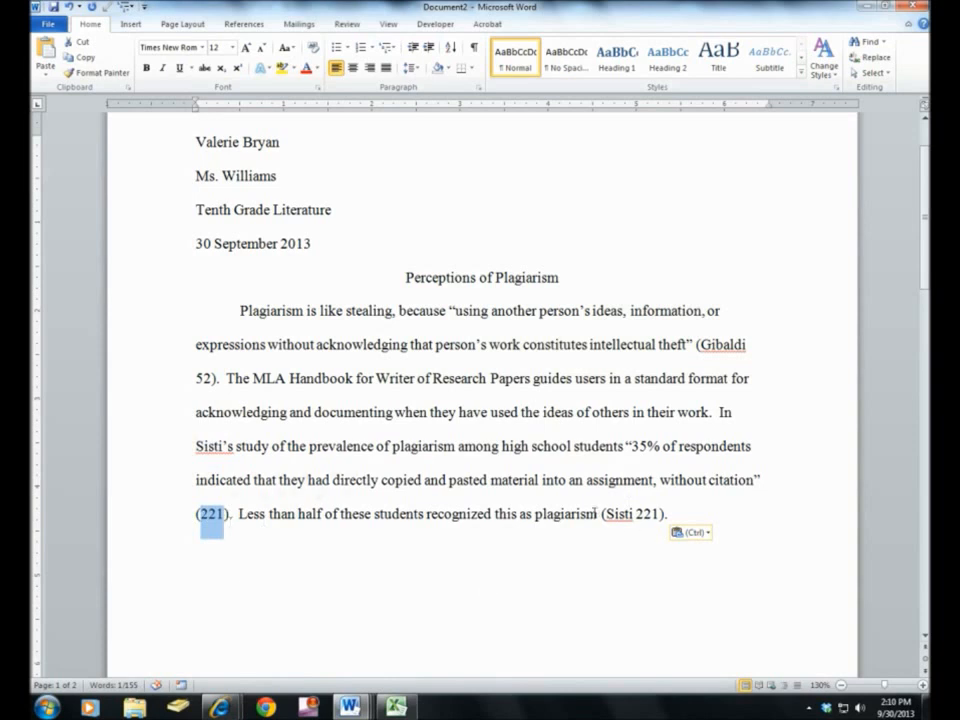
drag(604, 514, 659, 514)
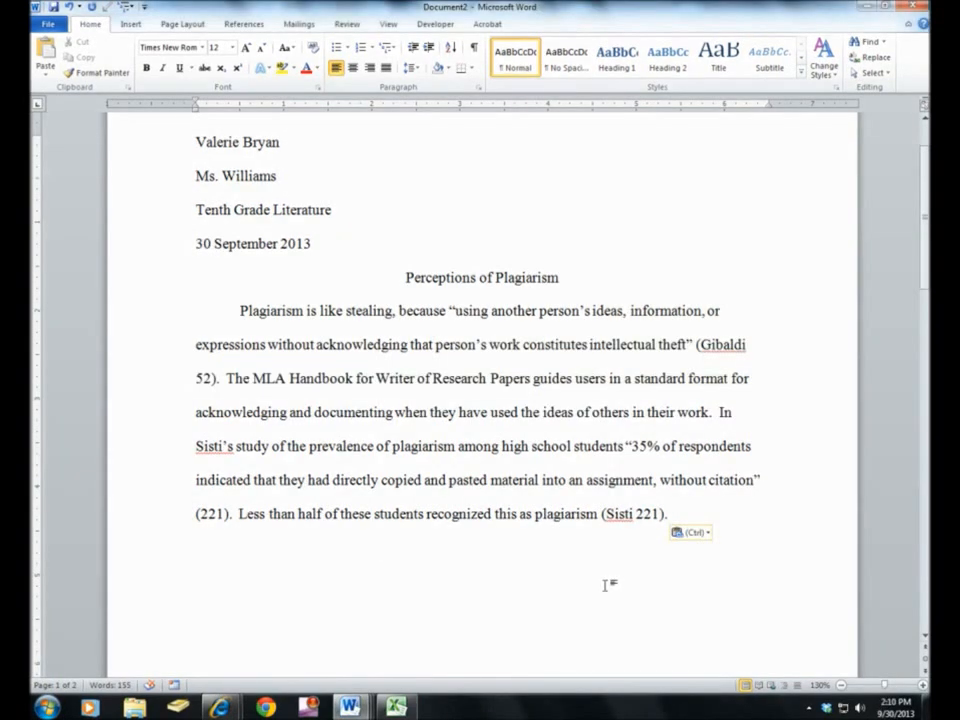
Sort both Works Cited entries alphabetically by paragraph text in ascending order
scroll(606, 582, down, 10)
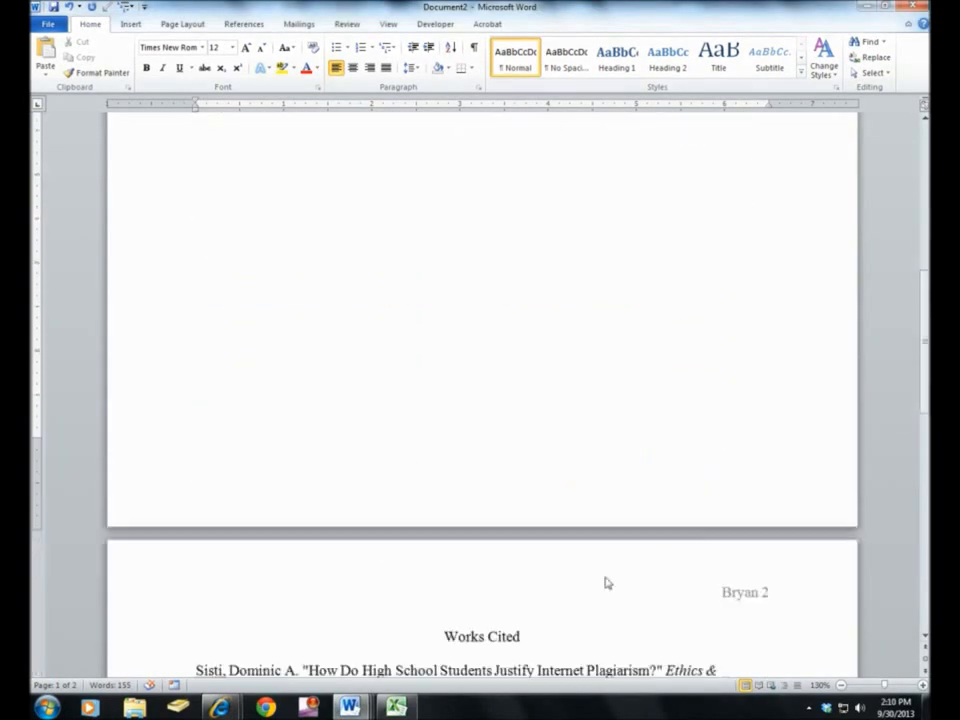
drag(193, 453, 131, 598)
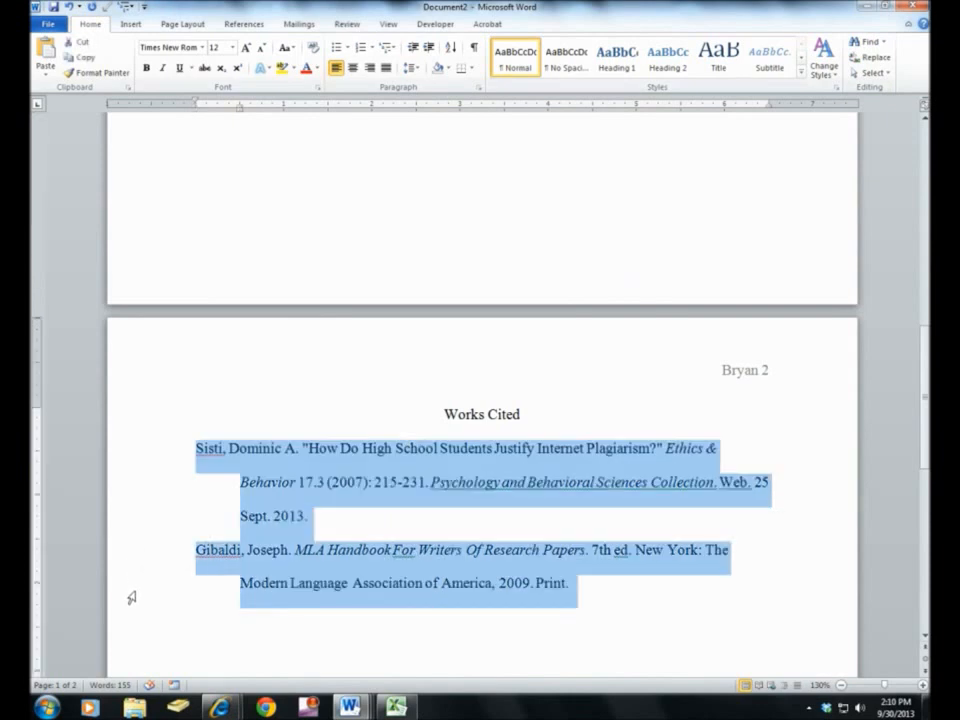
click(451, 47)
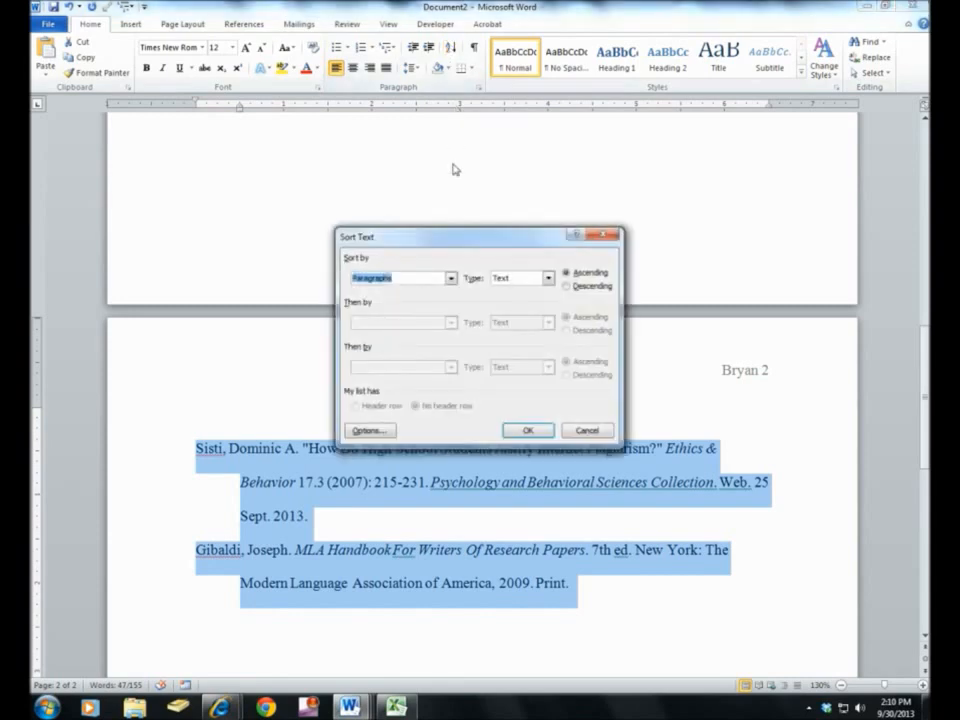
click(527, 429)
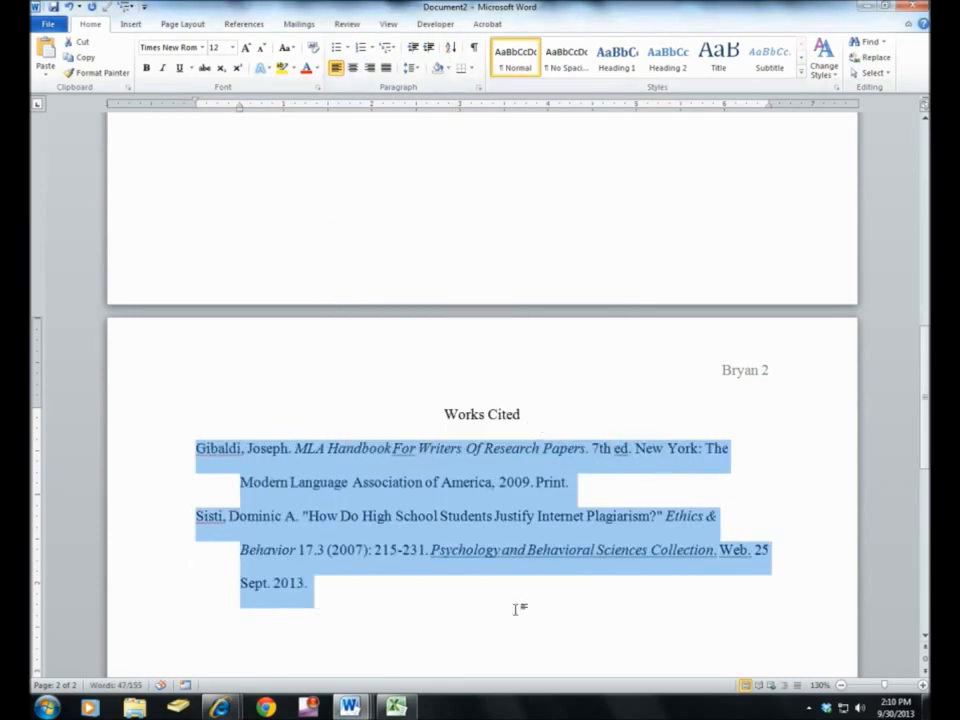
click(502, 636)
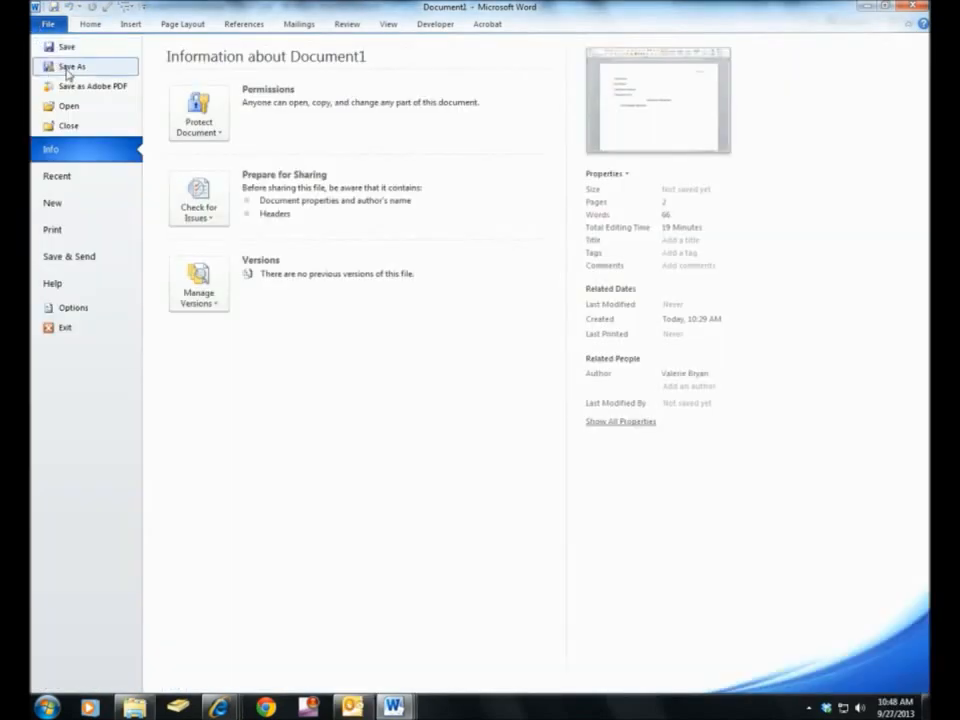
Start saving the paper as a new Word document in the Pagiarism Research folder, entering "Plagiarism" in its file name
key(Escape)
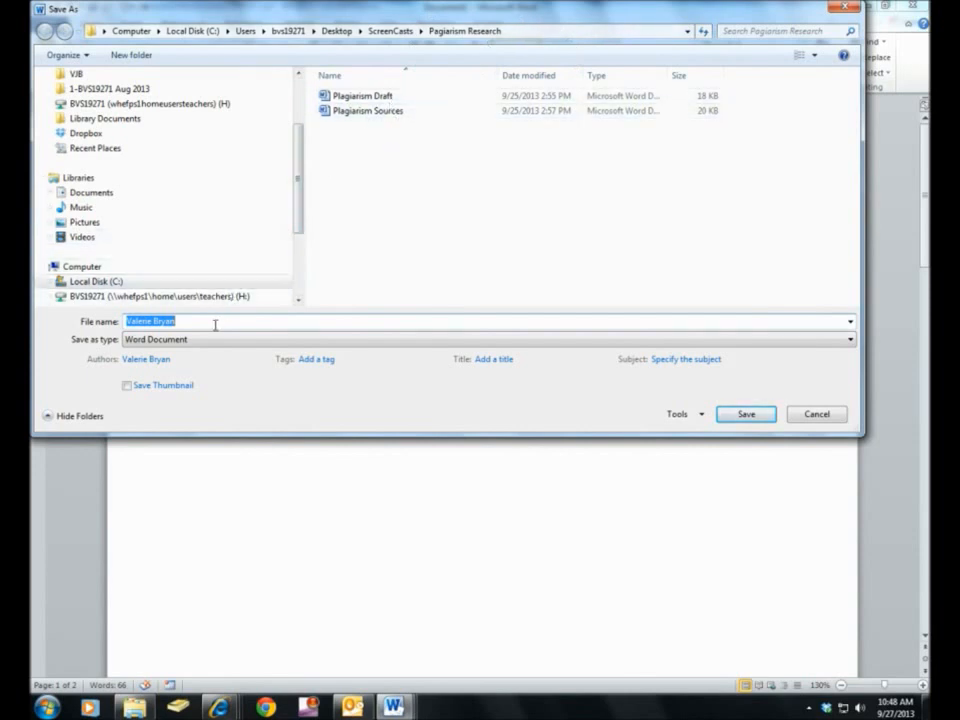
text(Plagi)
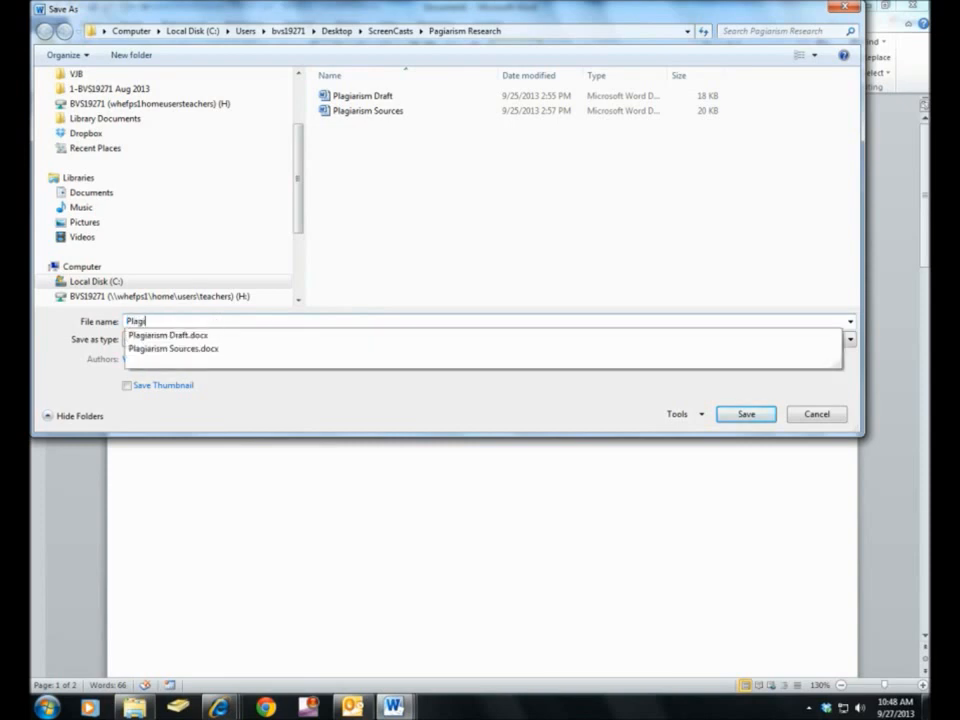
text(arism)
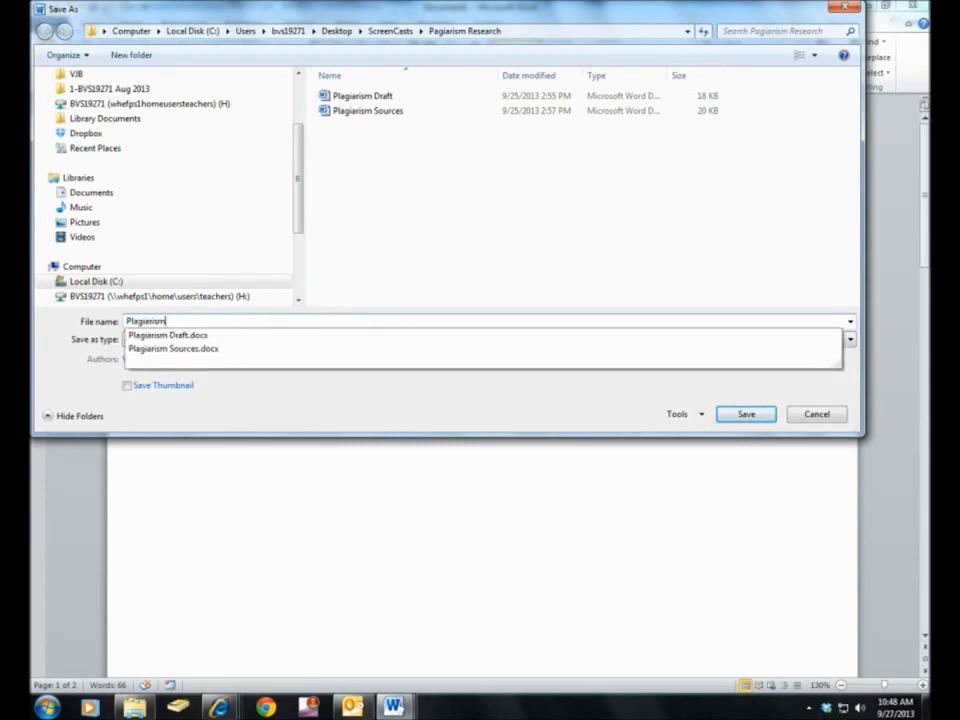